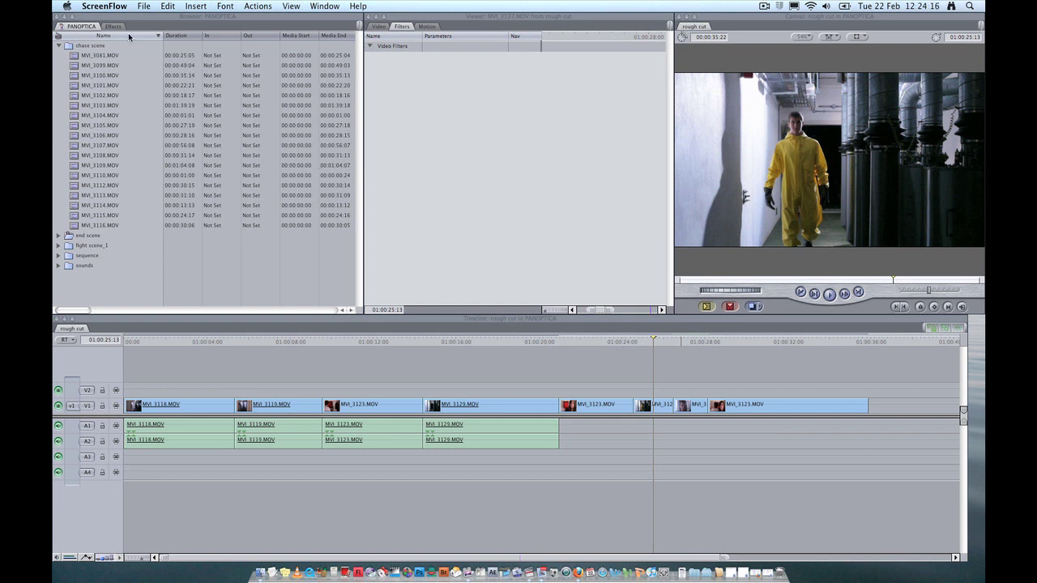
Step: Switch to Final Cut Pro and list the Image Control video filters in the effects library
left_click(217, 26)
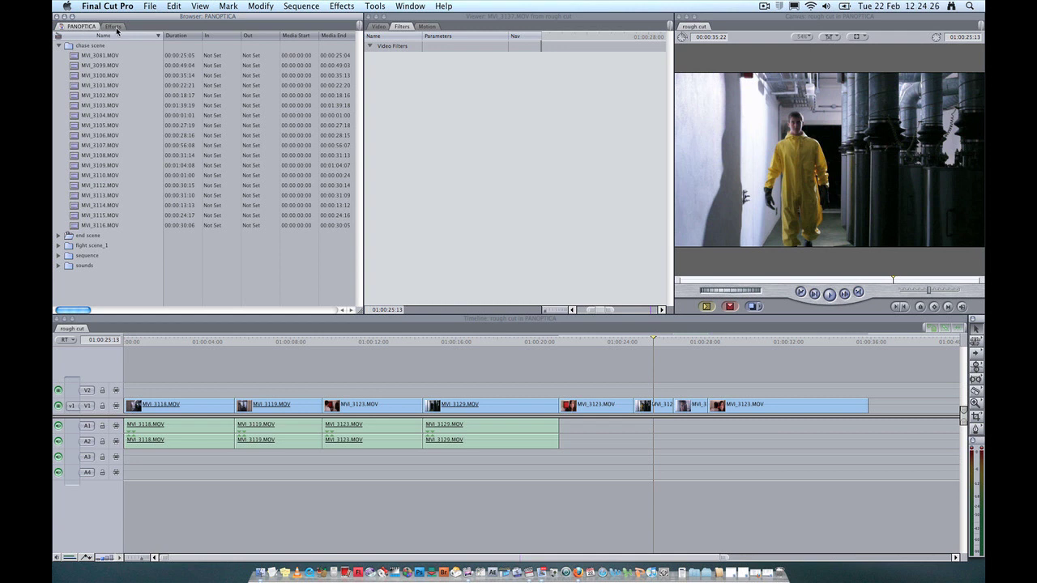
left_click(114, 27)
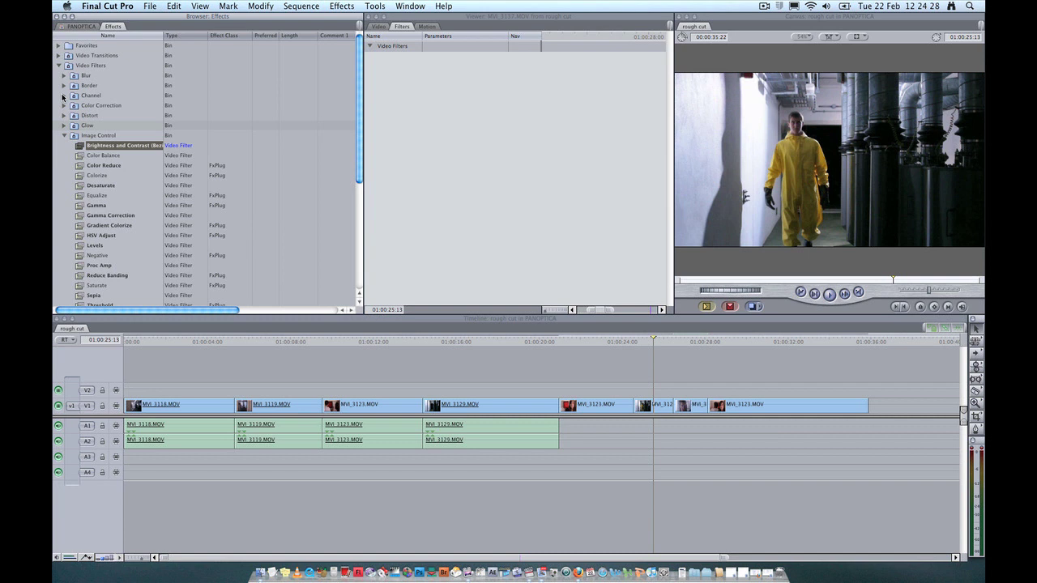
left_click(59, 66)
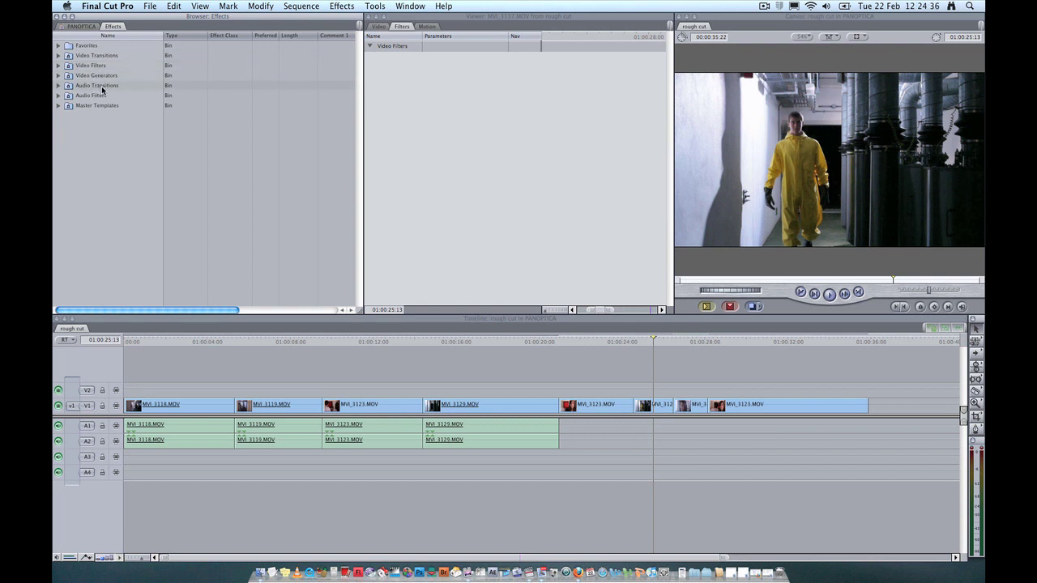
left_click(58, 66)
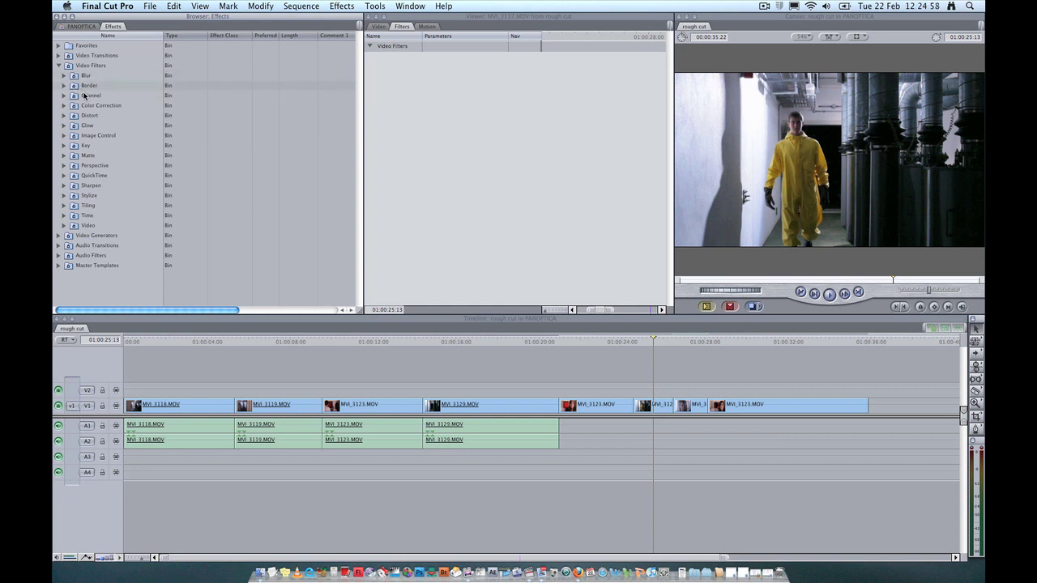
left_click(64, 137)
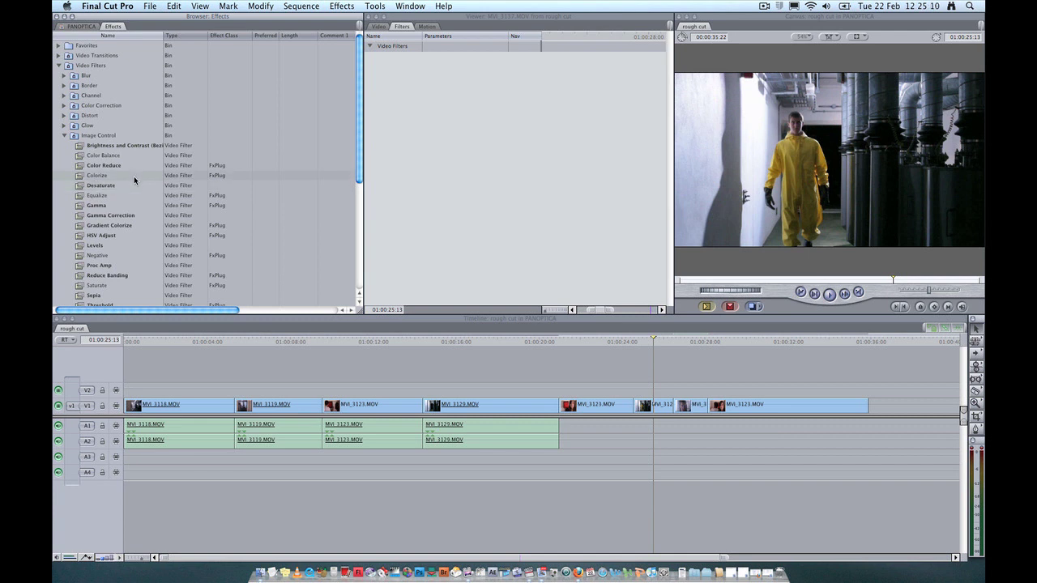
Step: Open the close-up clip MVI_3137 from the rough cut and show its filter list
left_click(310, 207)
left_click(654, 340)
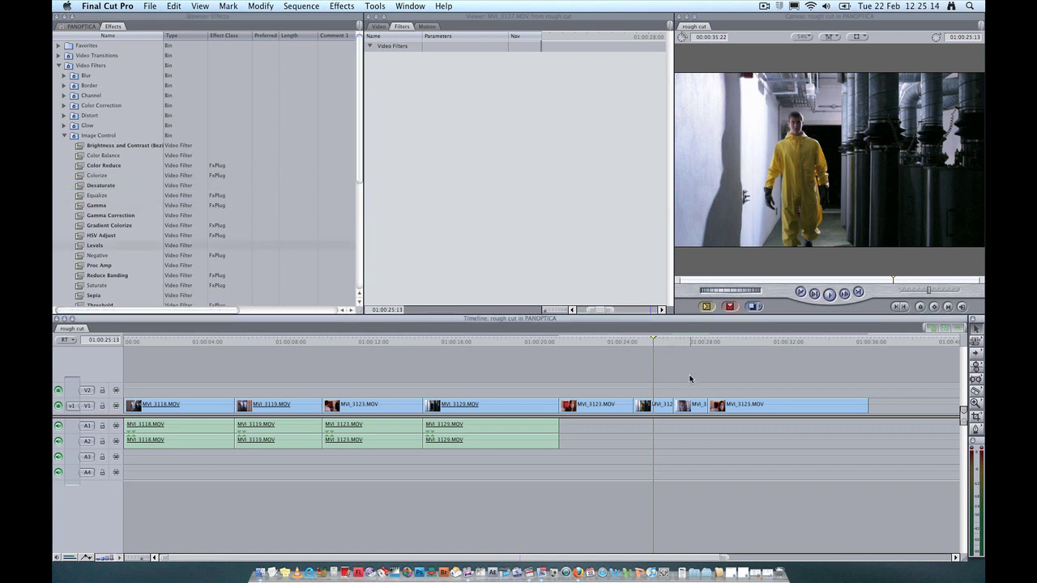
double_click(689, 404)
left_click(405, 28)
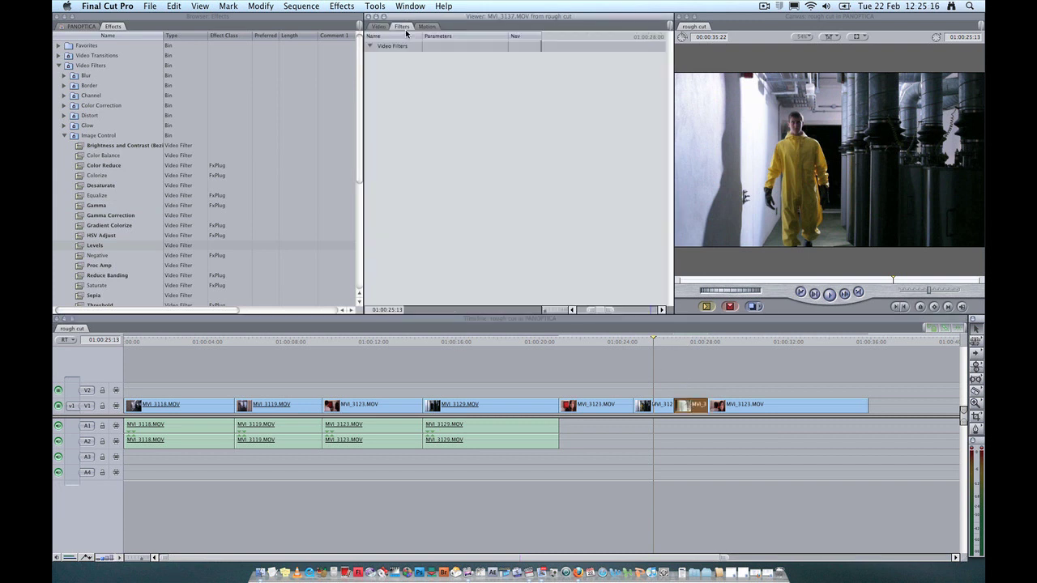
Step: Compare the close-up with the preceding corridor shot and play the sequence across their cut
left_click(687, 341)
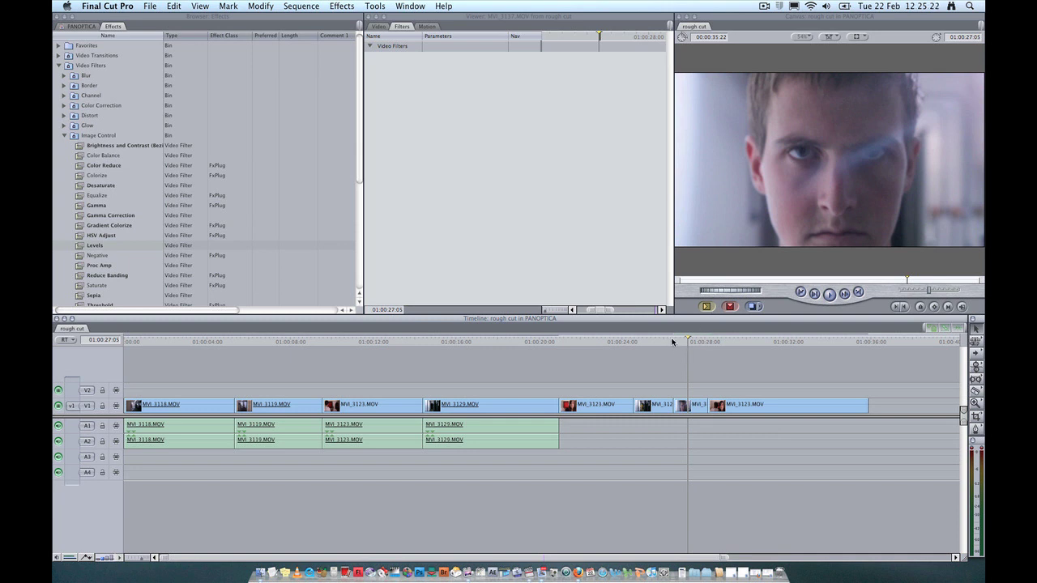
left_click(651, 341)
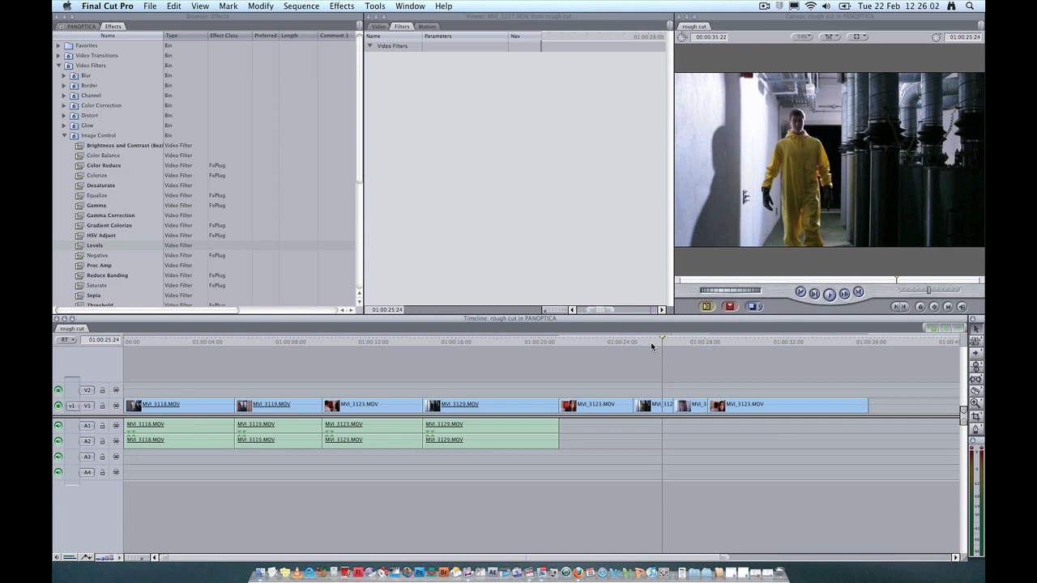
key("space")
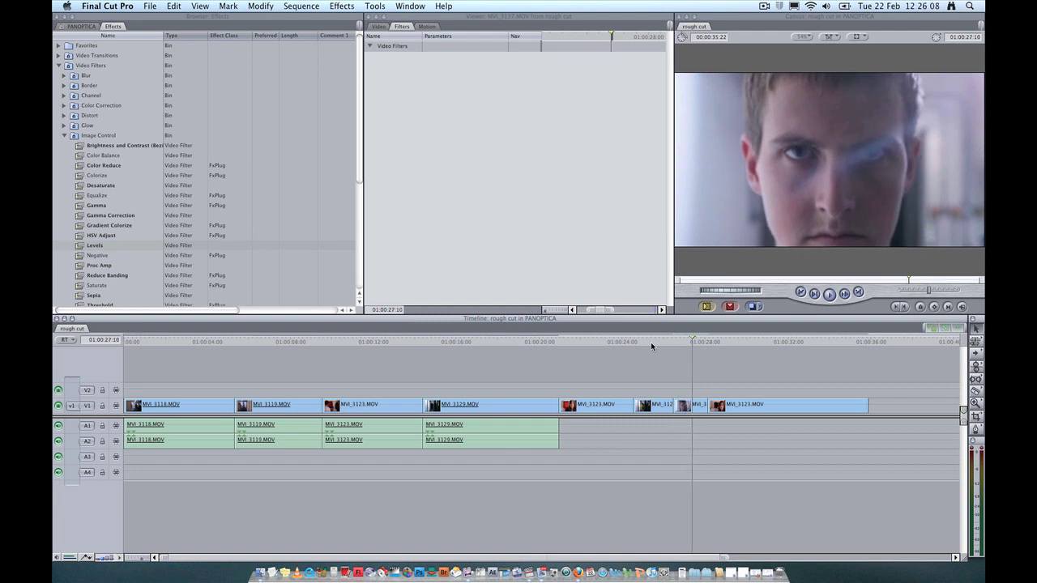
Step: Step frame by frame around the cut between the corridor shot and the close-up to compare their brightness and contrast
key("Left")
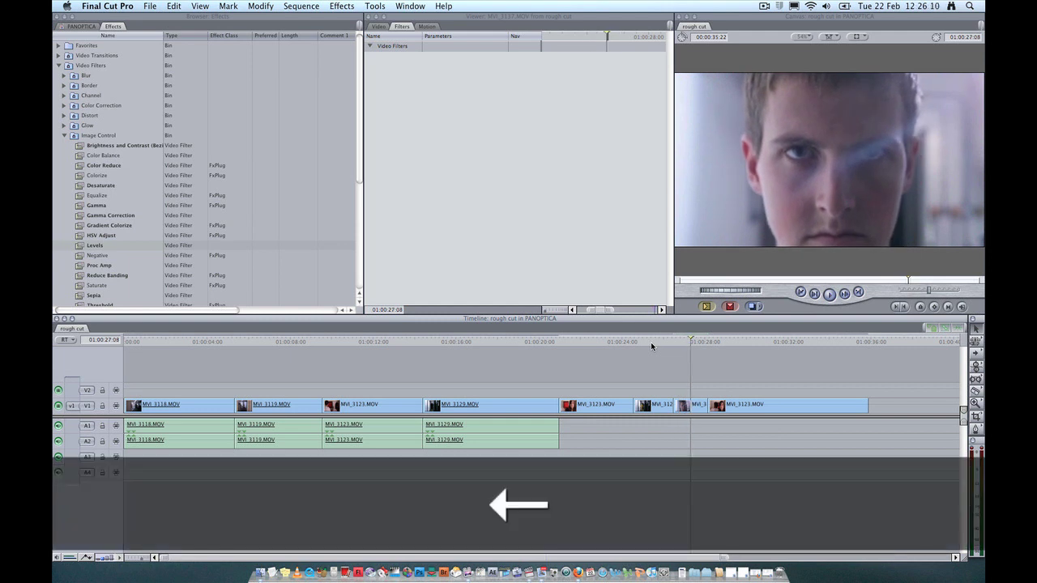
key("Left")
key("Left")
key("Left")
key("Left")
key("Left")
key("Left")
key("Left")
key("Left")
key("Left")
key("Left")
key("Left")
key("Left")
key("Left")
key("Left")
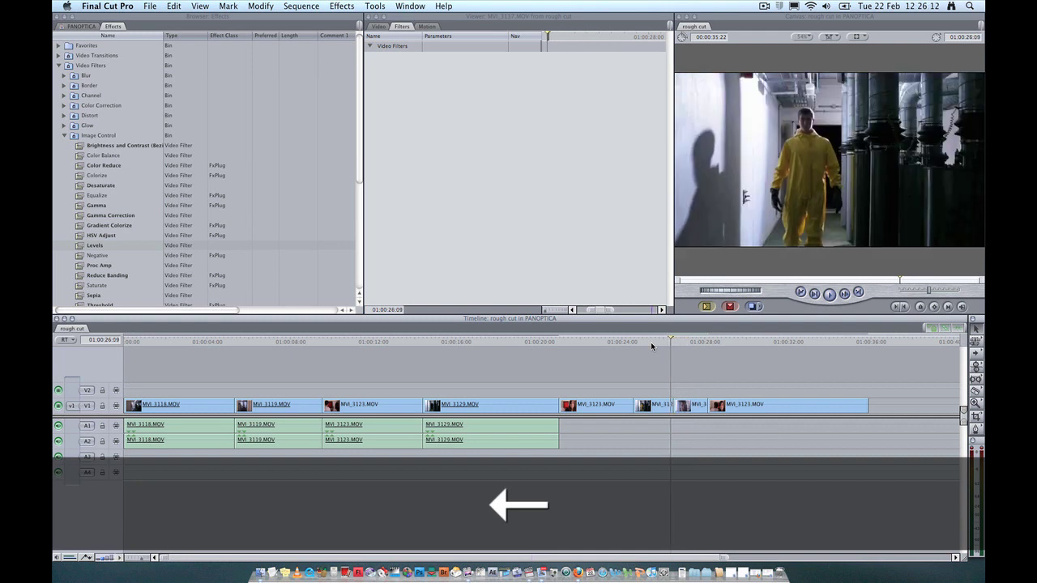
key("Right")
key("Right")
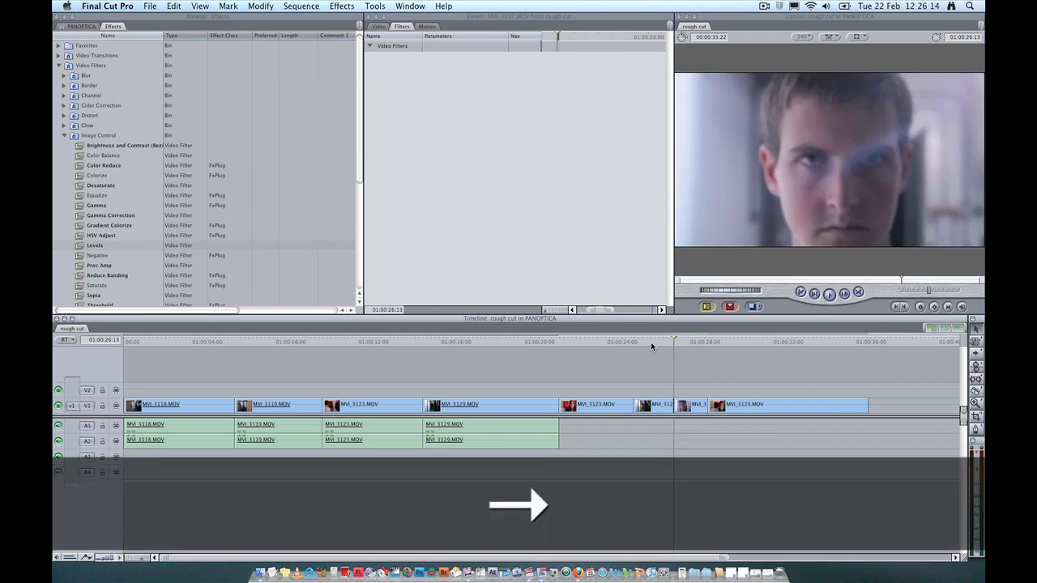
key("Left")
key("Right")
key("Left")
key("Right")
key("Right")
key("Left")
key("Right")
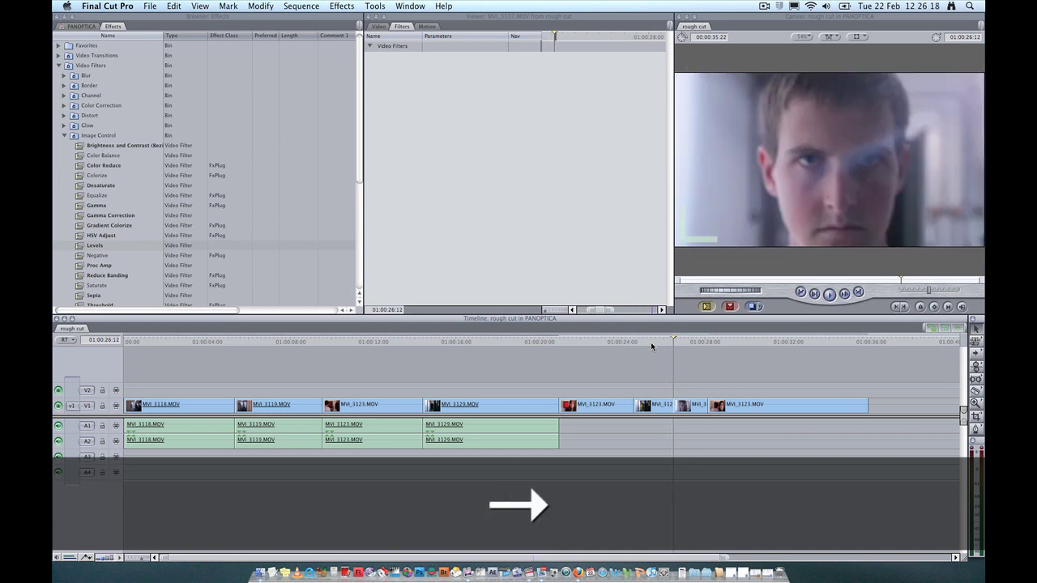
Step: Park the playhead at 01:00:26:20 and apply the Brightness and Contrast (Bezier) filter to the close-up clip MVI_3137
key("Right")
key("Right")
key("Right")
key("Right")
key("Right")
key("Right")
key("Right")
key("Right")
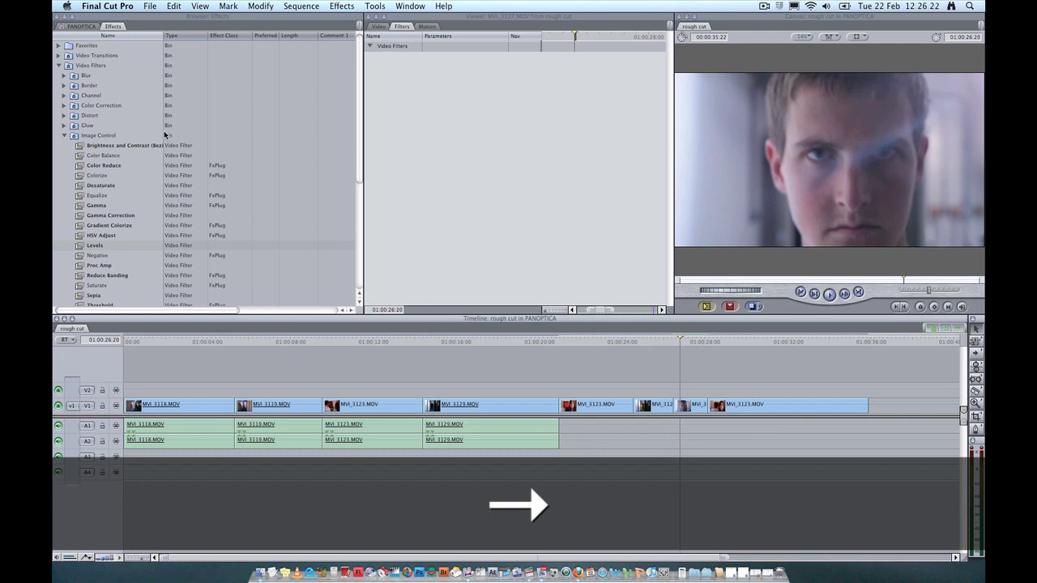
left_click(92, 148)
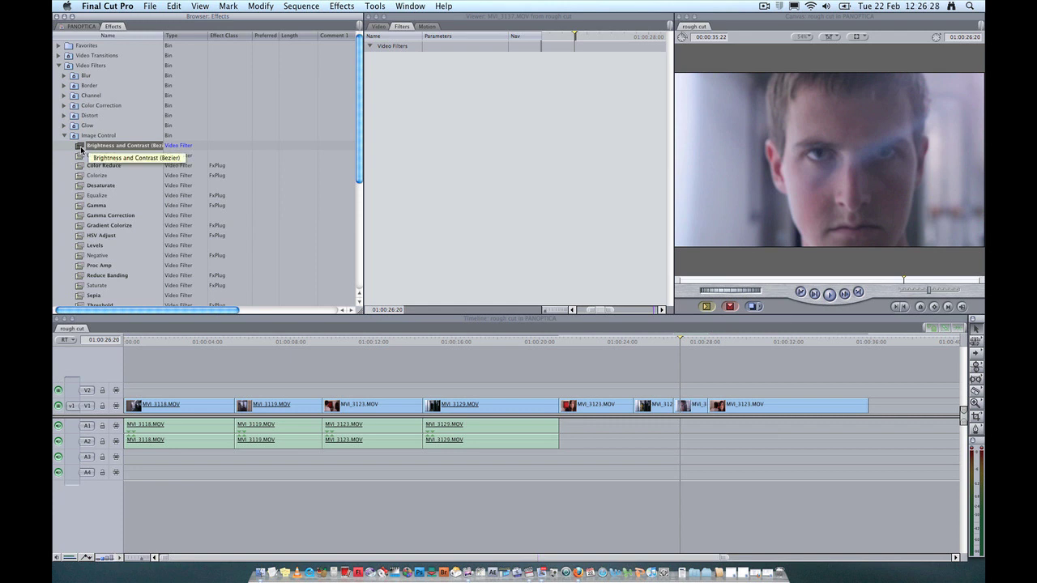
left_click_drag(81, 148, 695, 408)
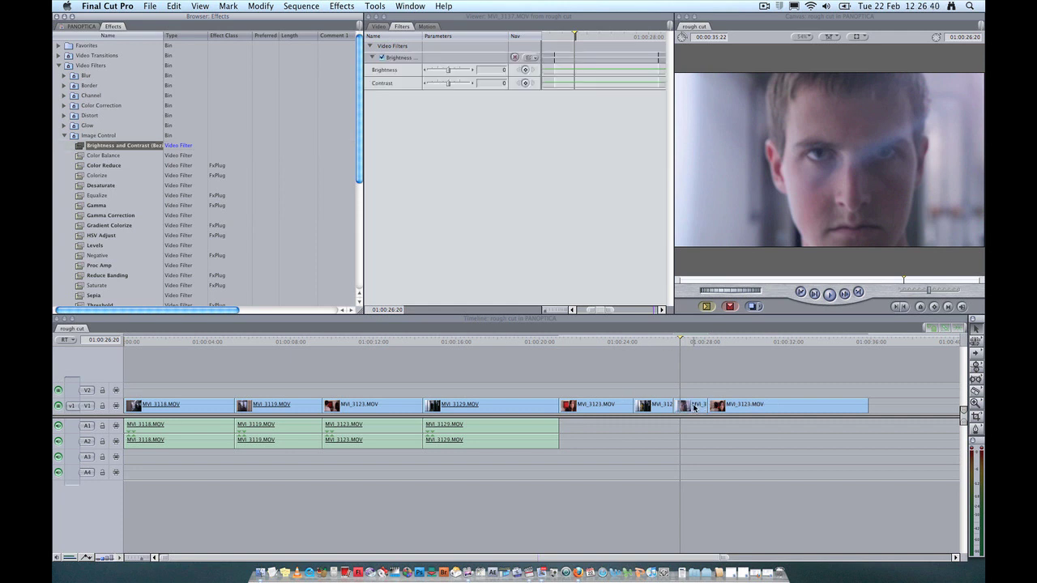
Step: Open the filter settings of the close-up clip and set Brightness to -1 and Contrast to 18
double_click(694, 407)
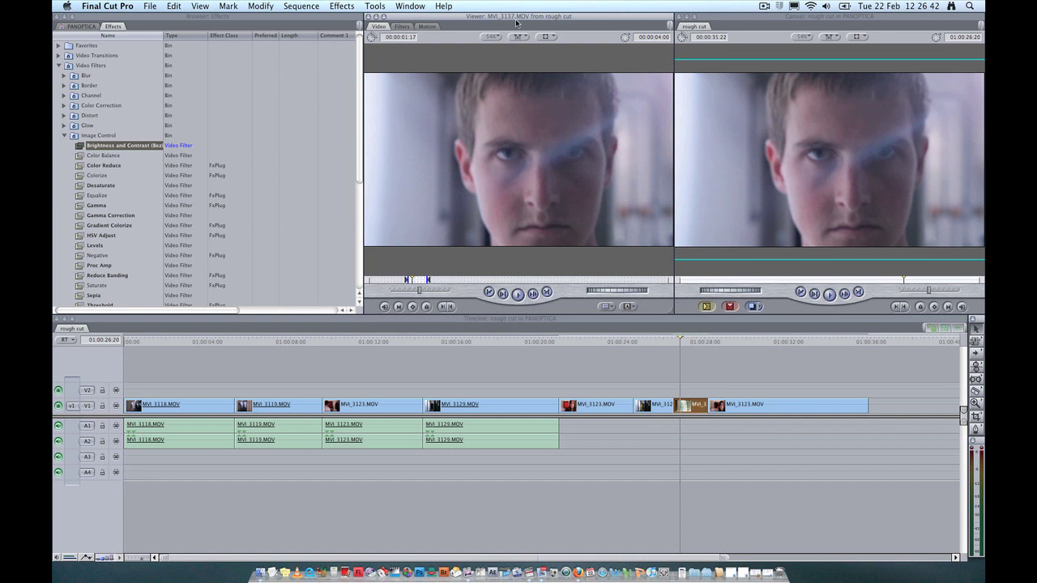
left_click(403, 27)
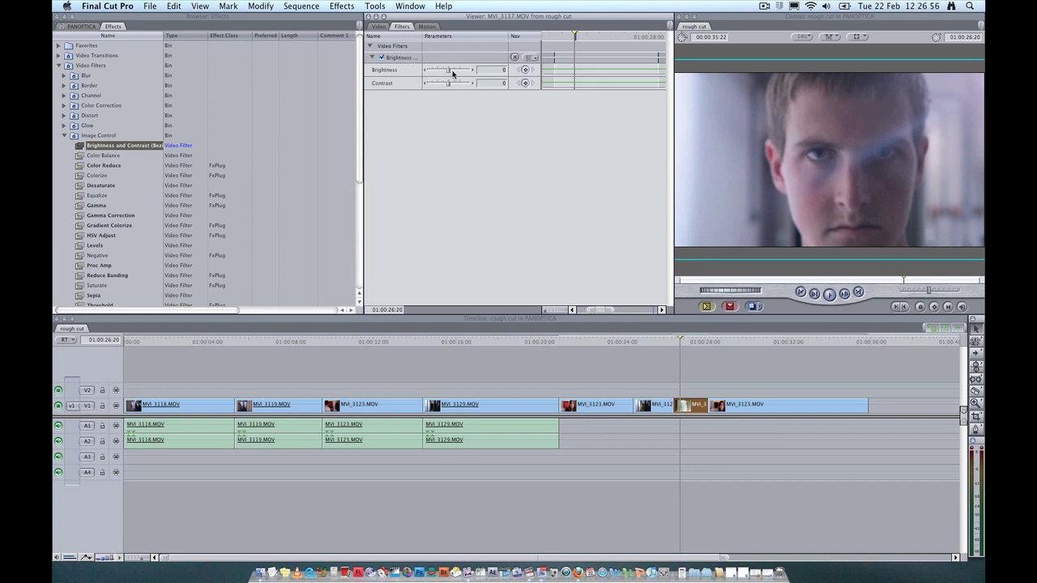
mouse_move(446, 76)
left_mouse_down()
mouse_move(450, 83)
mouse_move(447, 72)
left_mouse_up()
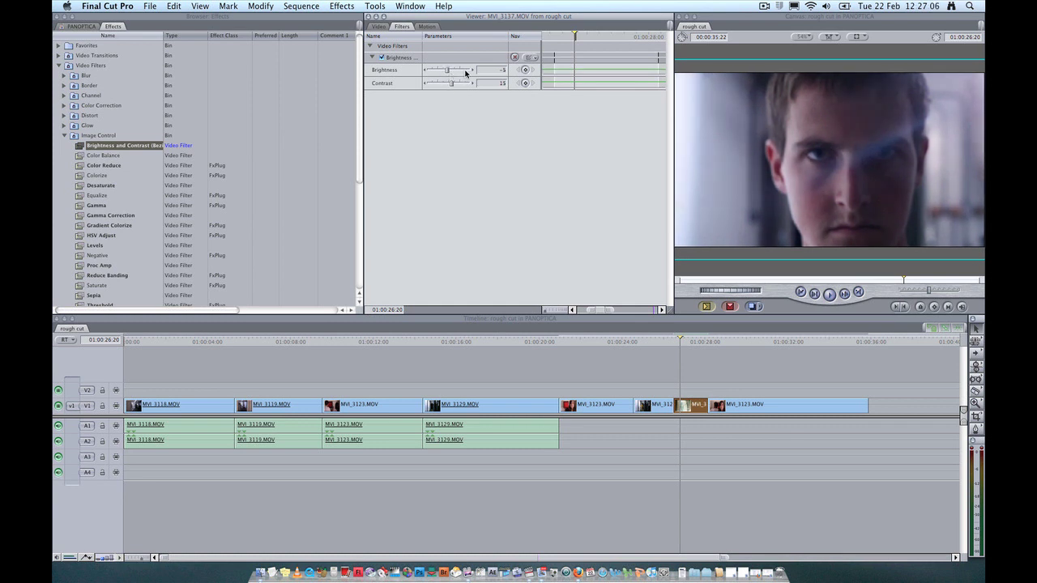
left_click(473, 71)
left_click(473, 84)
left_click(451, 86)
left_click_drag(451, 86, 451, 84)
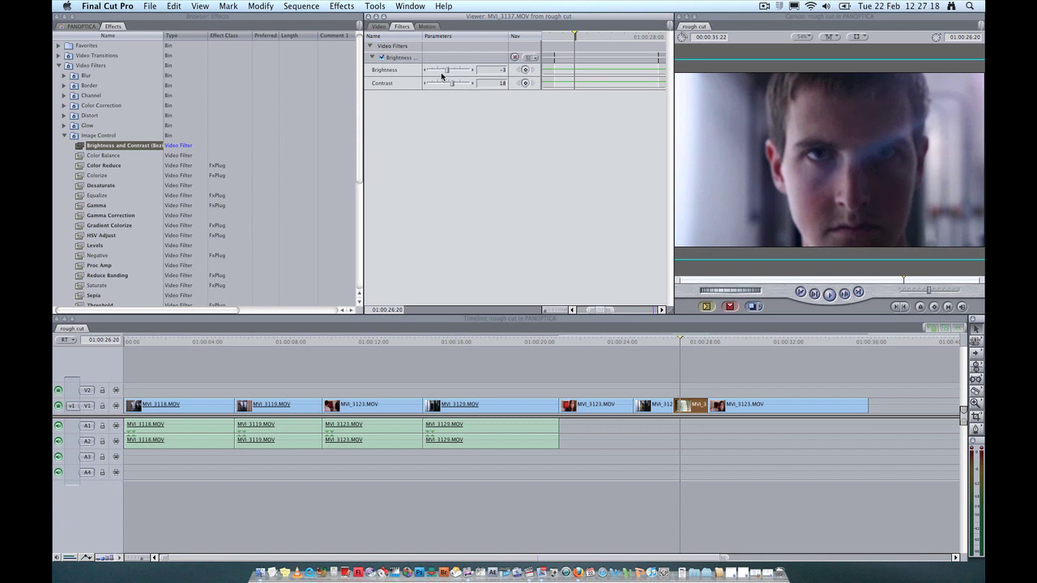
left_click(472, 71)
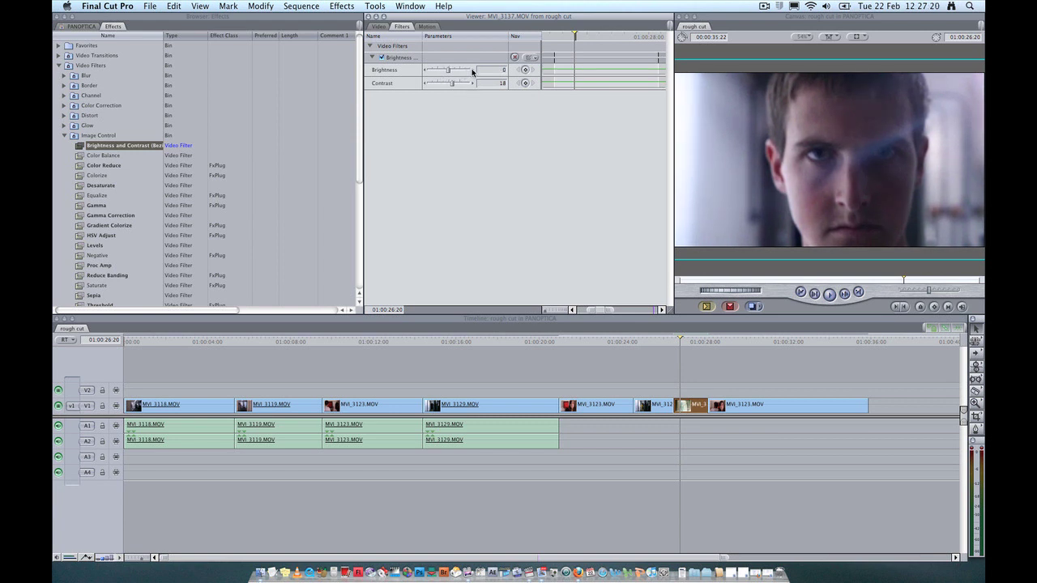
left_click(429, 72)
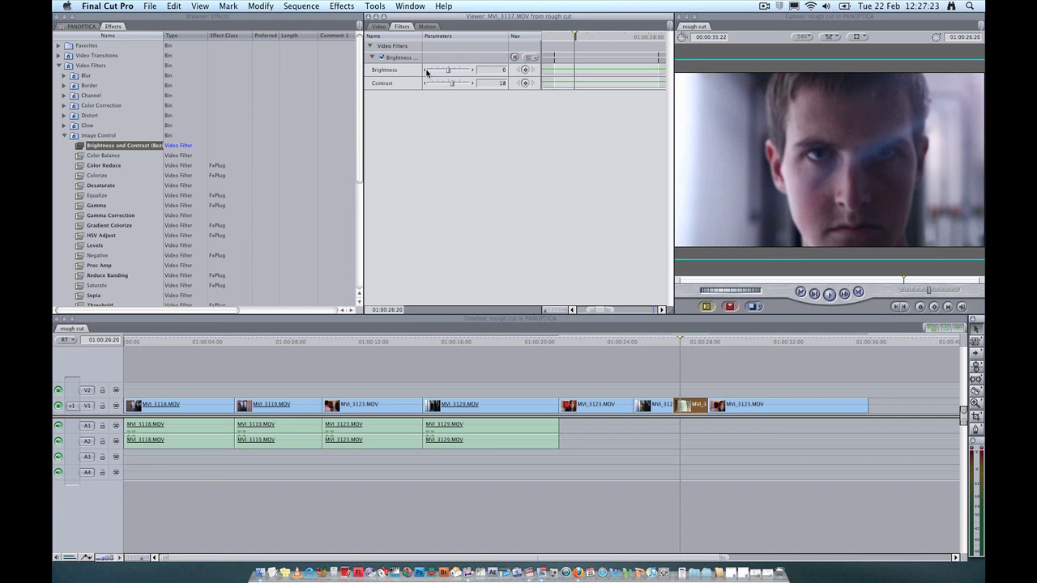
Step: Compare the close-up with its filter disabled and re-enabled, and play across the cut to check the match with the corridor shot
left_click(383, 58)
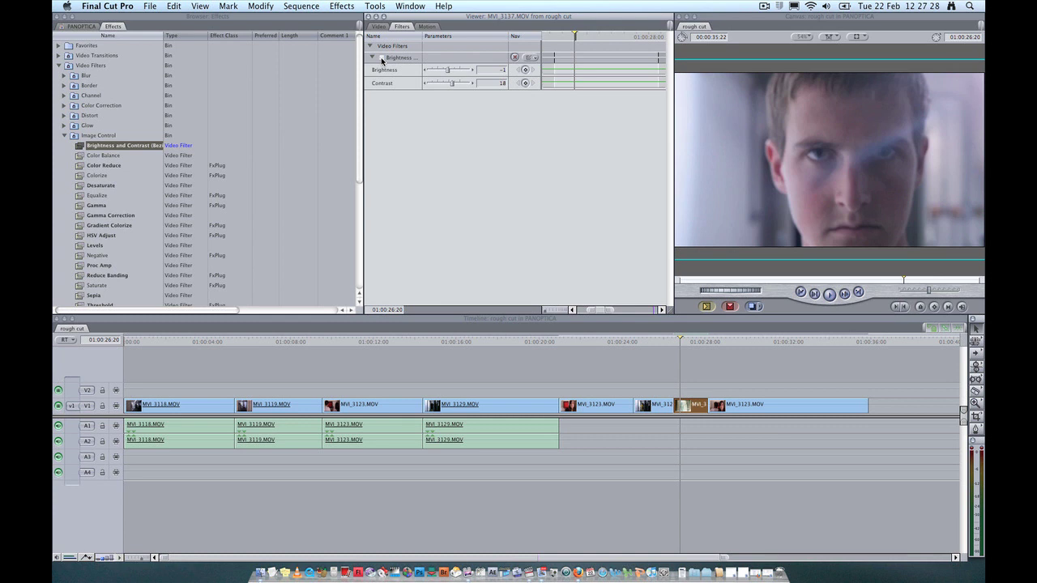
left_click(382, 59)
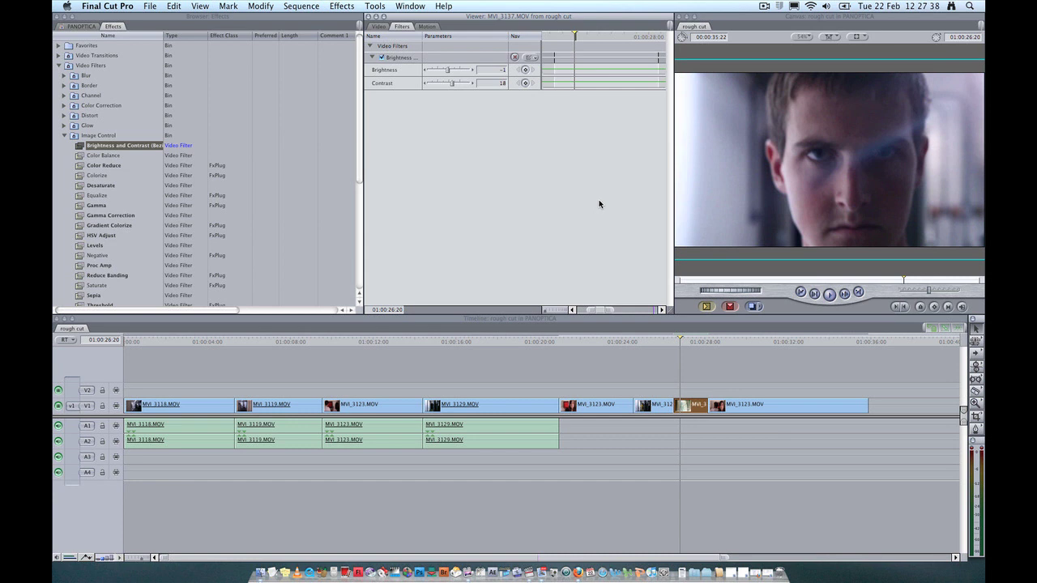
left_click(665, 343)
mouse_move(664, 343)
left_mouse_down()
mouse_move(674, 344)
mouse_move(657, 344)
left_mouse_up()
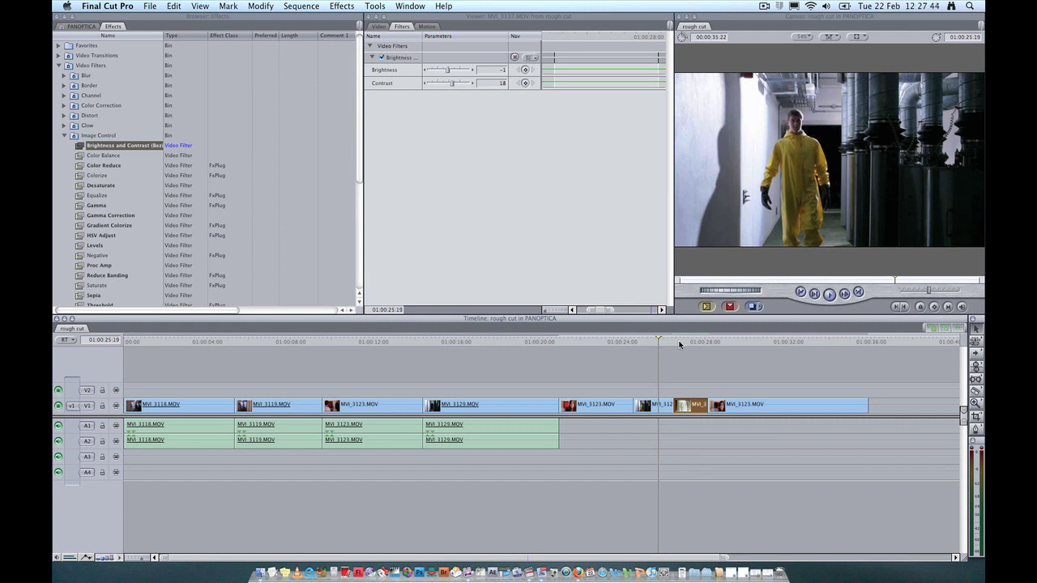
key("space")
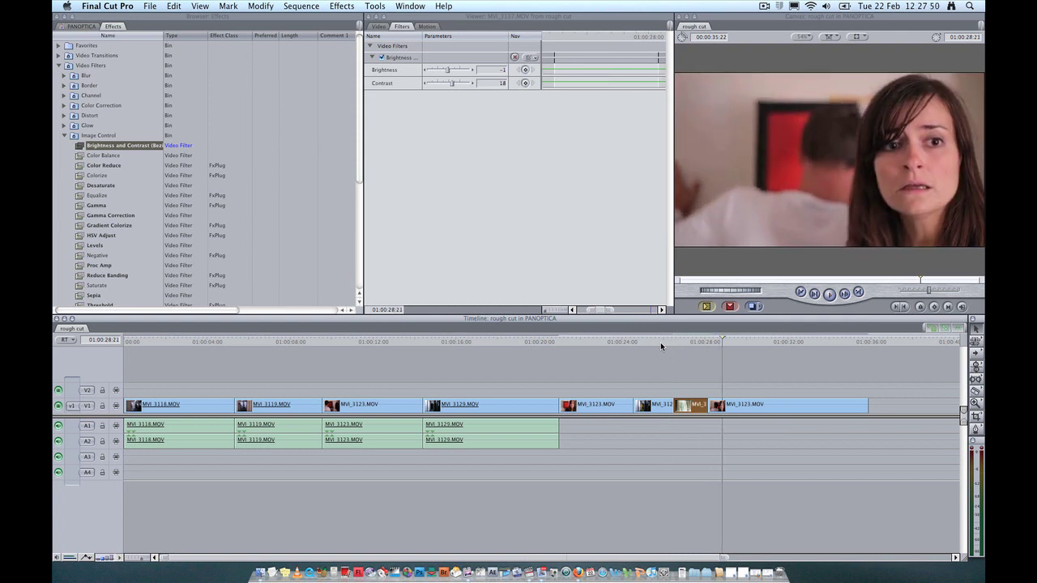
left_click(660, 342)
left_click(656, 341)
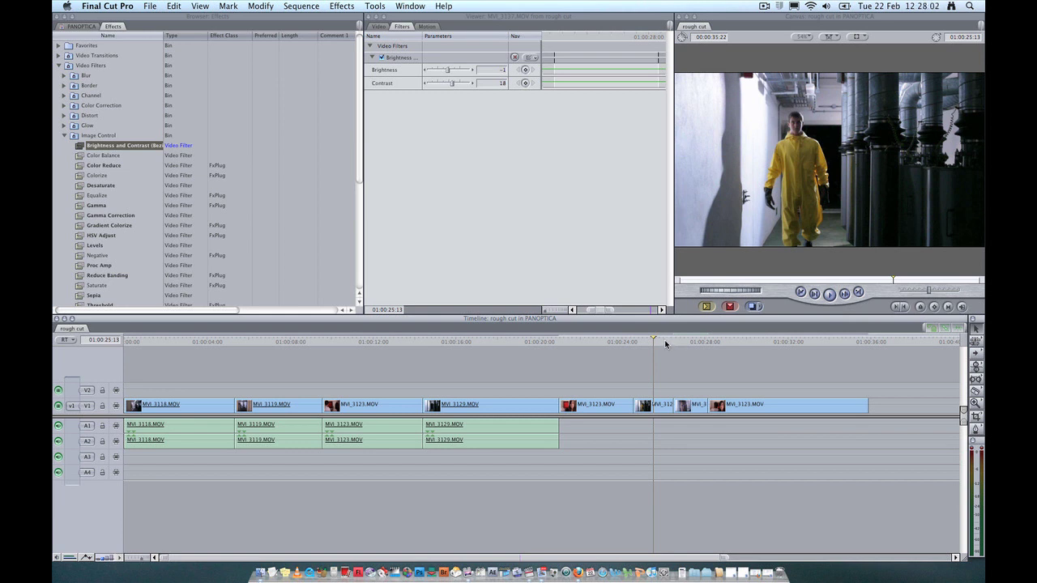
key("space")
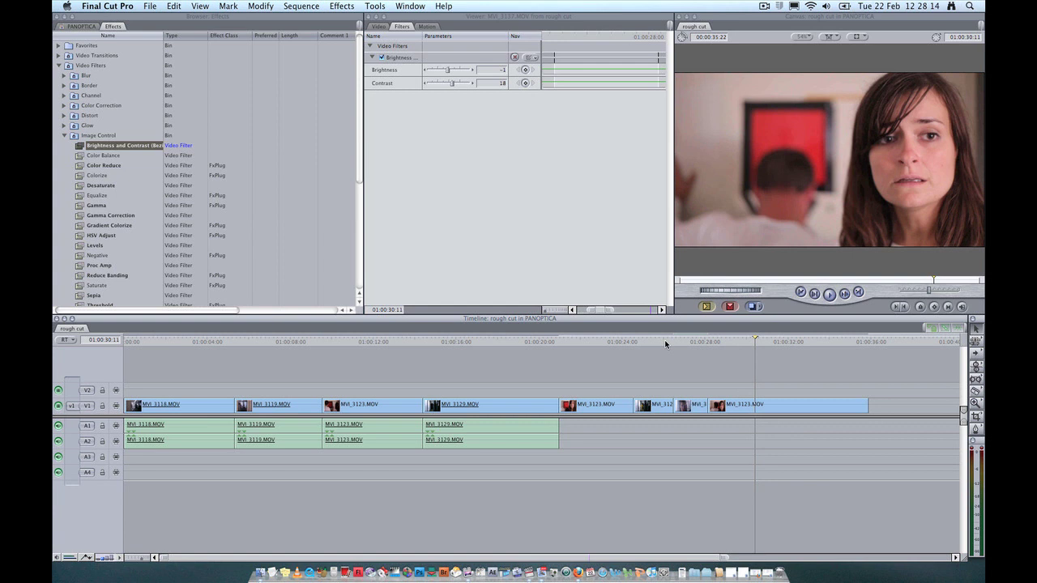
Step: Add a Cross Dissolve video transition at the cut between the corridor shot and the close-up clip
left_click(65, 136)
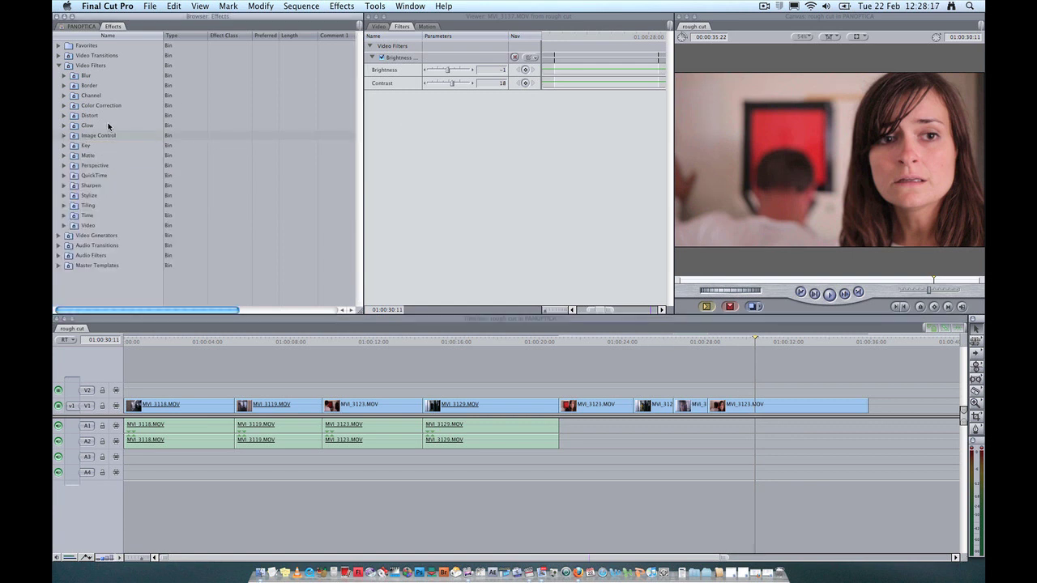
left_click(60, 57)
left_click(60, 56)
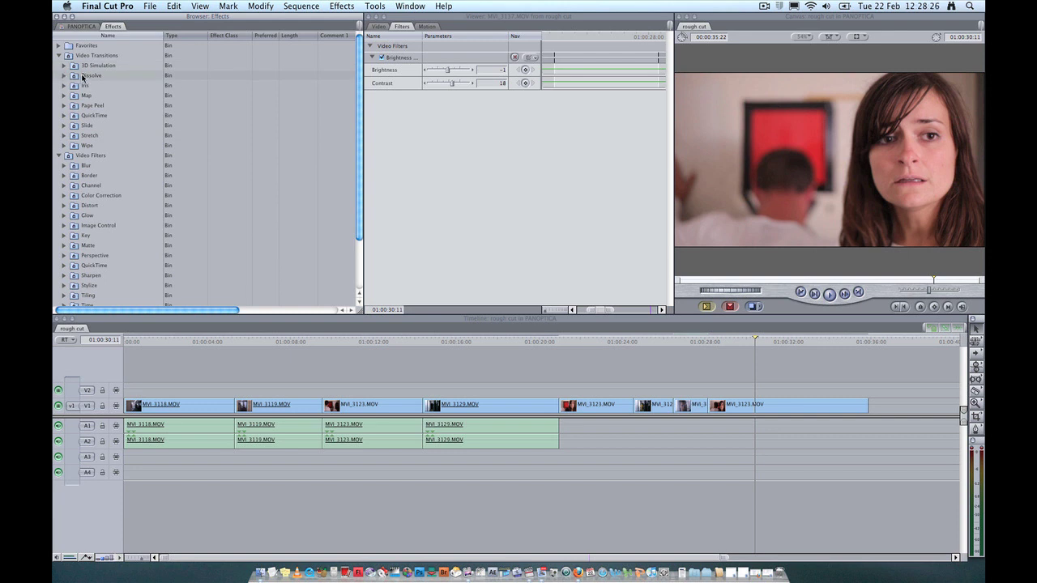
left_click(64, 76)
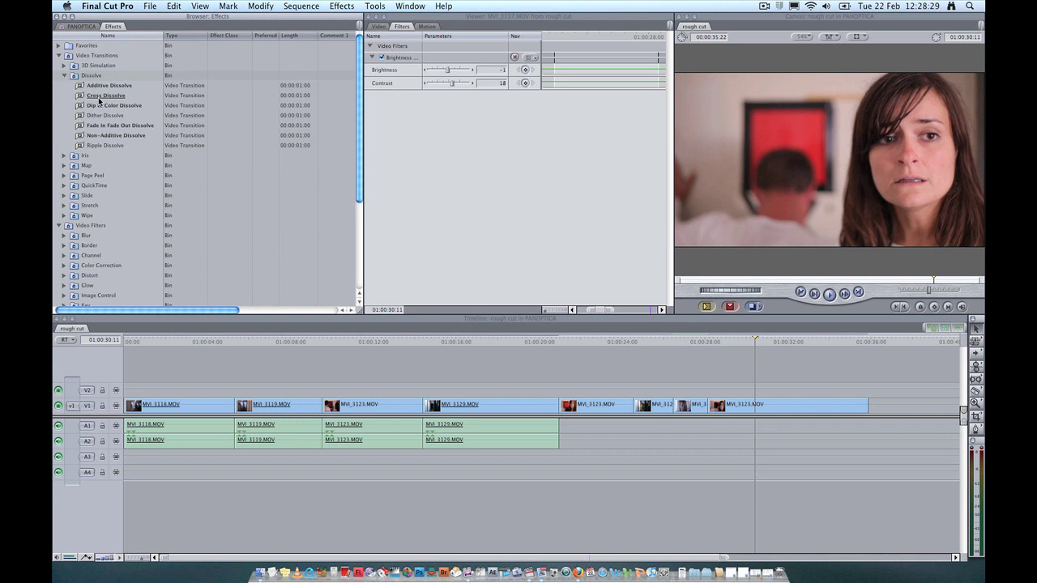
left_click(101, 96)
left_click_drag(101, 98, 672, 407)
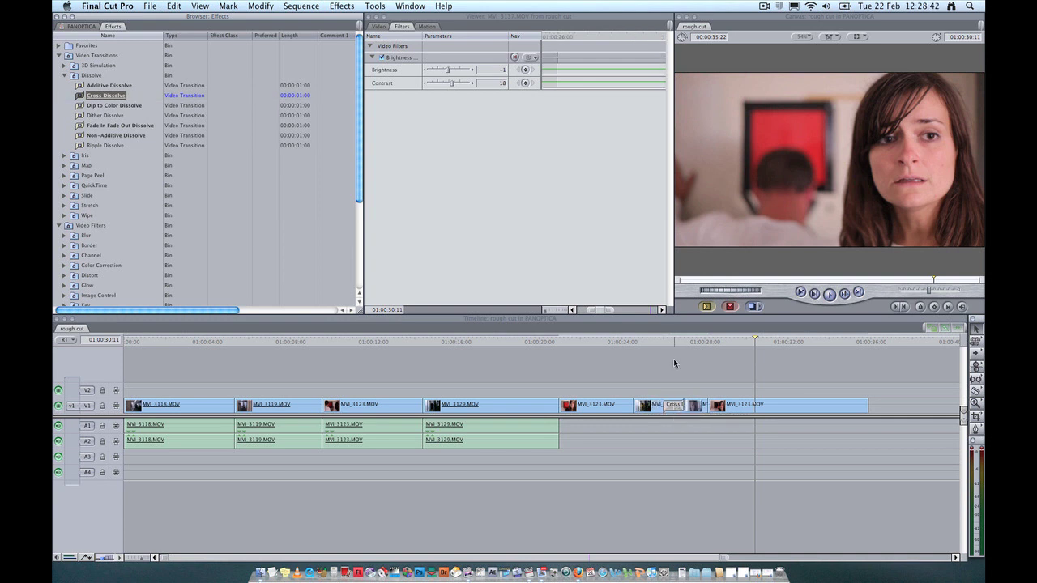
Step: Scrub and play through the Cross Dissolve between the corridor shot and the close-up clip to review the transition
left_click(671, 342)
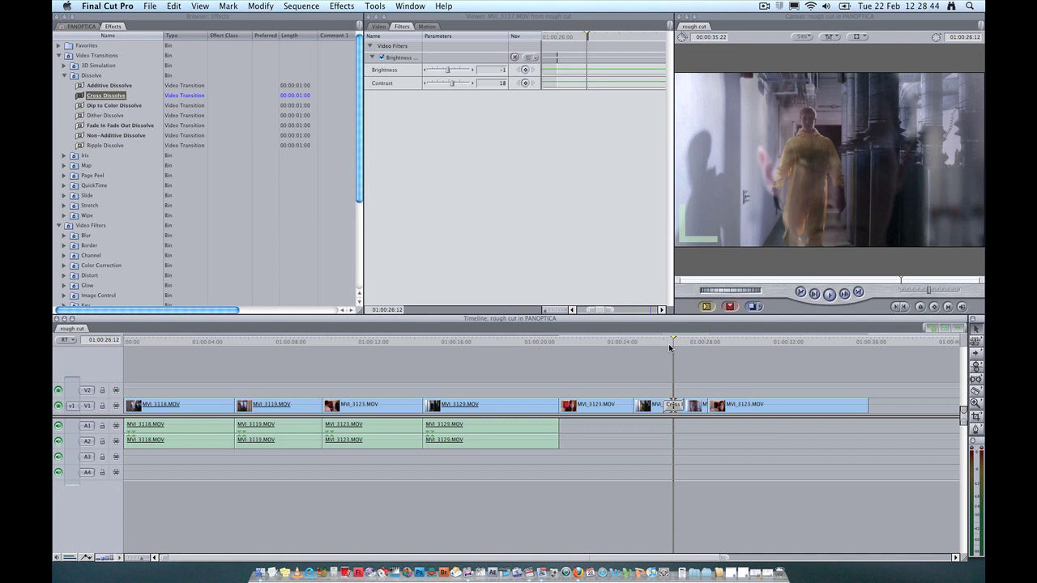
left_click_drag(668, 343, 658, 348)
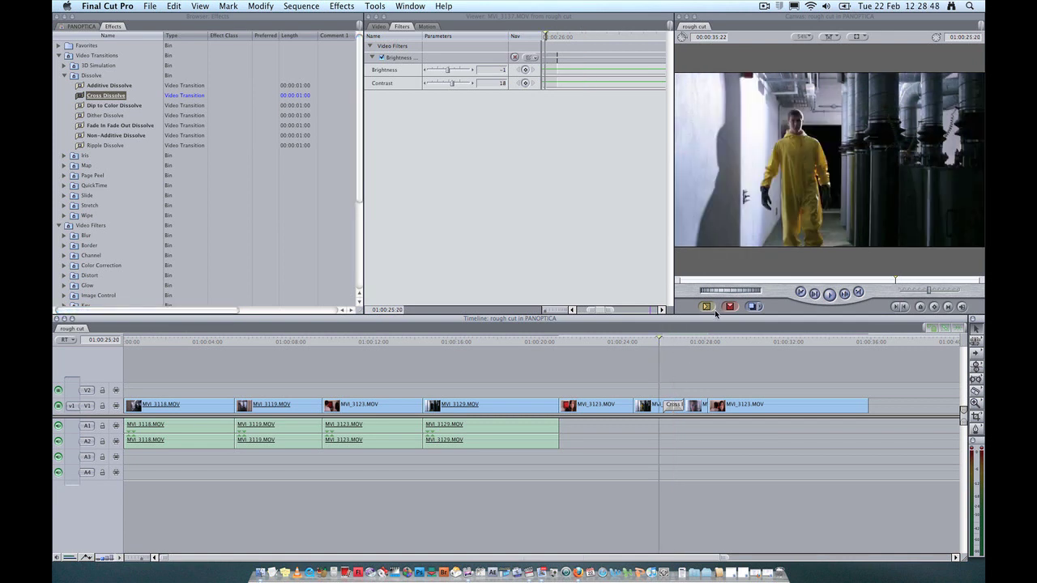
key("super+equal")
key("space")
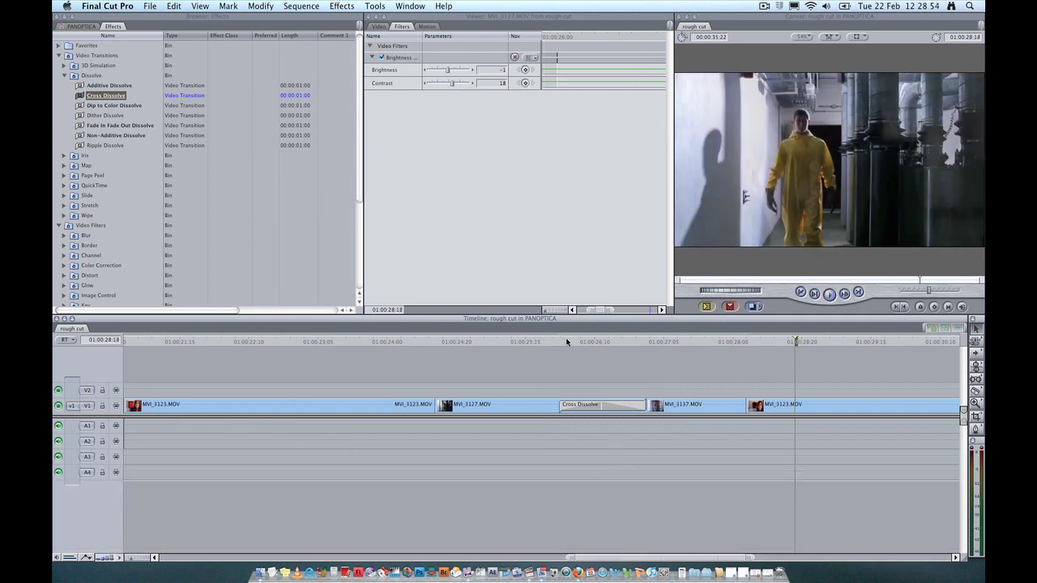
left_click_drag(566, 341, 543, 341)
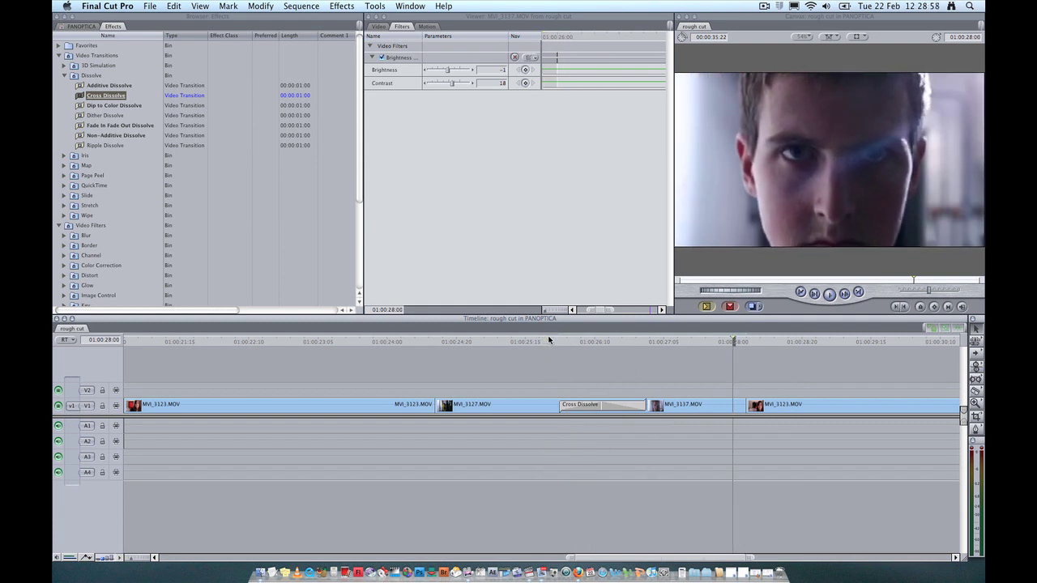
key("super+minus")
key("super+minus")
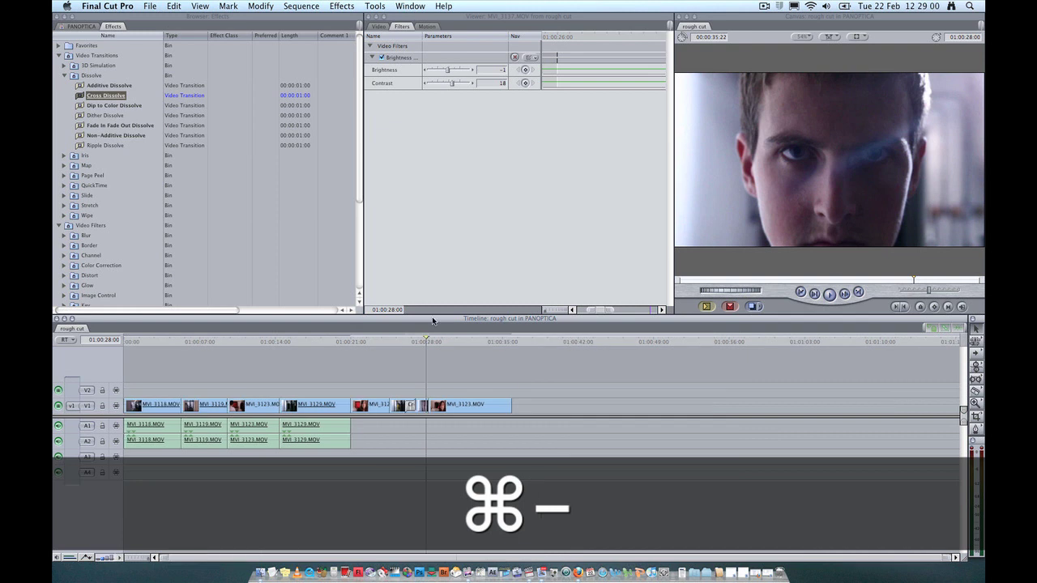
Step: Collapse the Video Transitions and Video Filters folders in the effects list, and play the sequence from the MVI_3119 clip
left_click(59, 55)
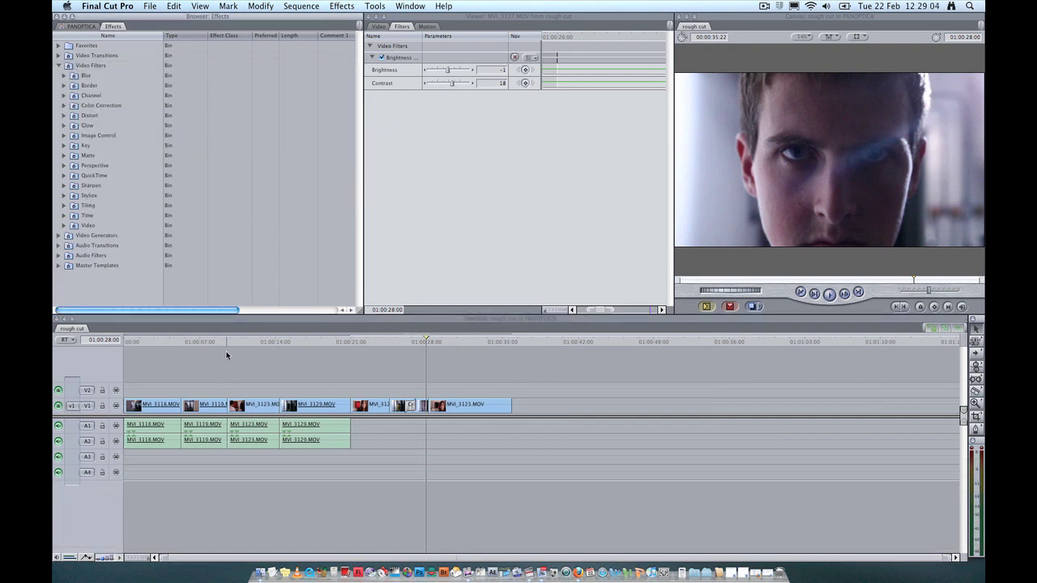
left_click(188, 341)
key("space")
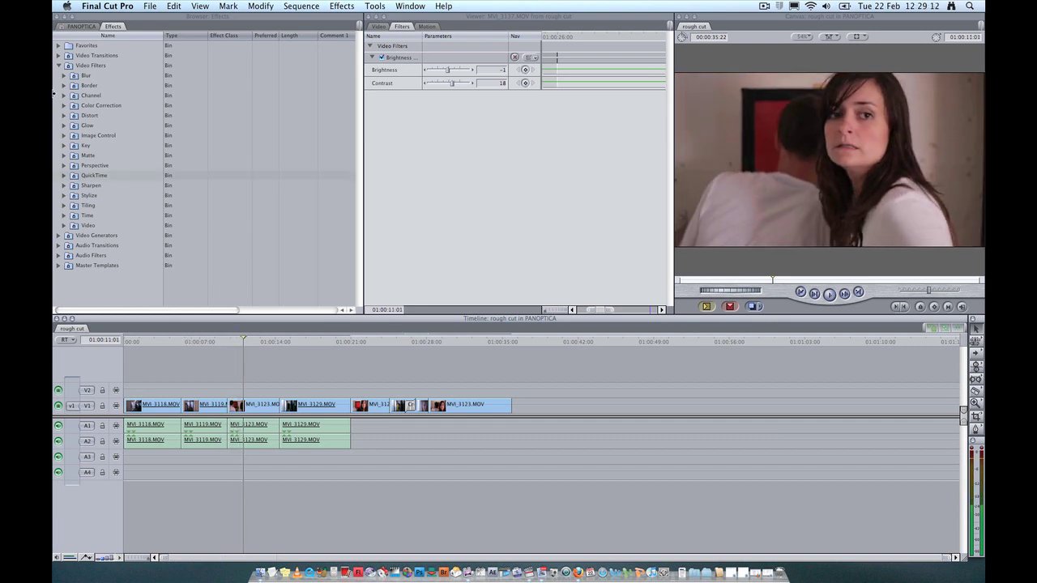
left_click(59, 65)
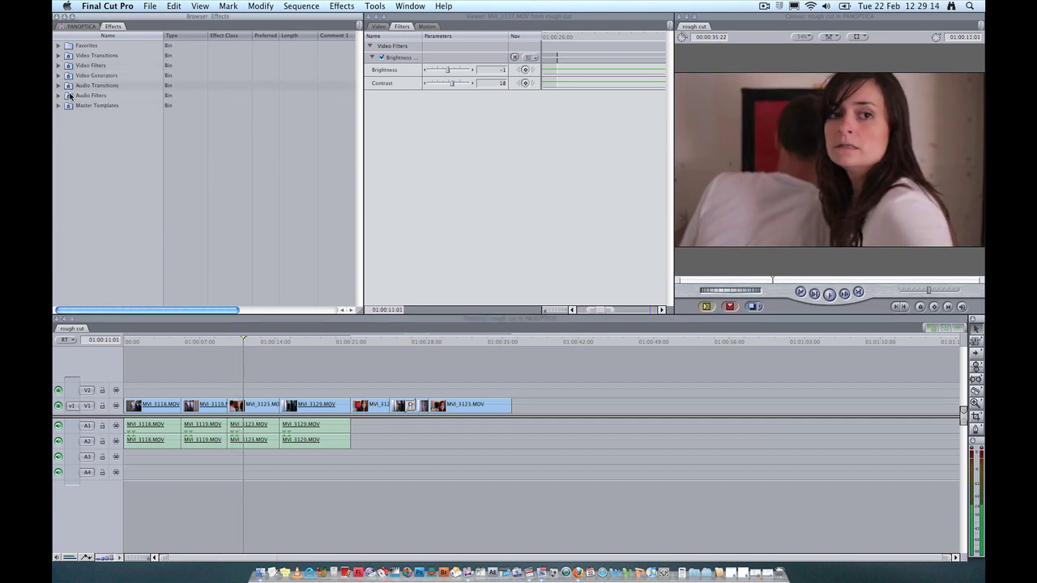
Step: Return to the PANOPTICA project's media, collapse the chase scene bin and expand the sounds bin
left_click(71, 26)
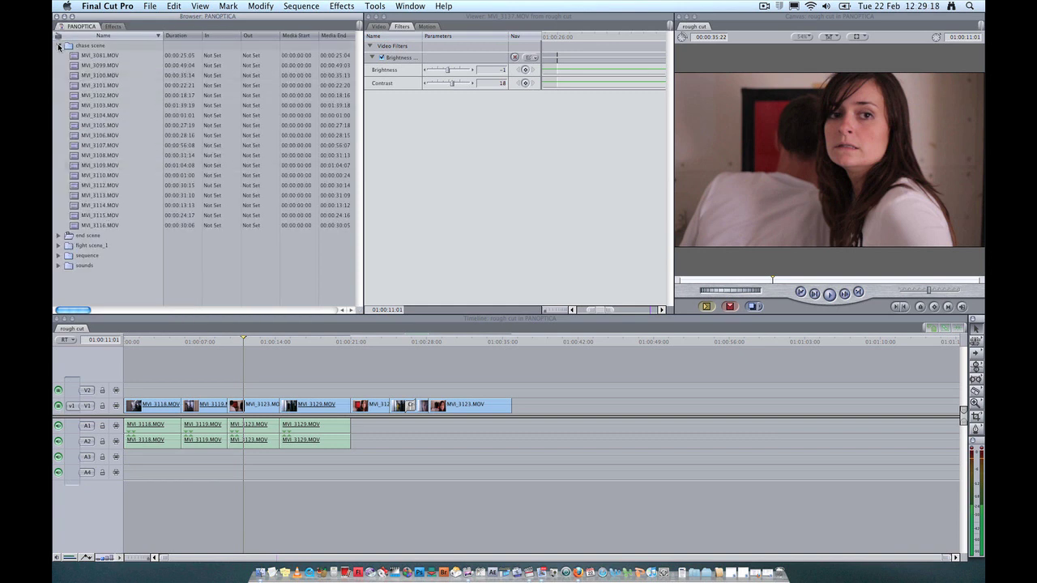
left_click(59, 46)
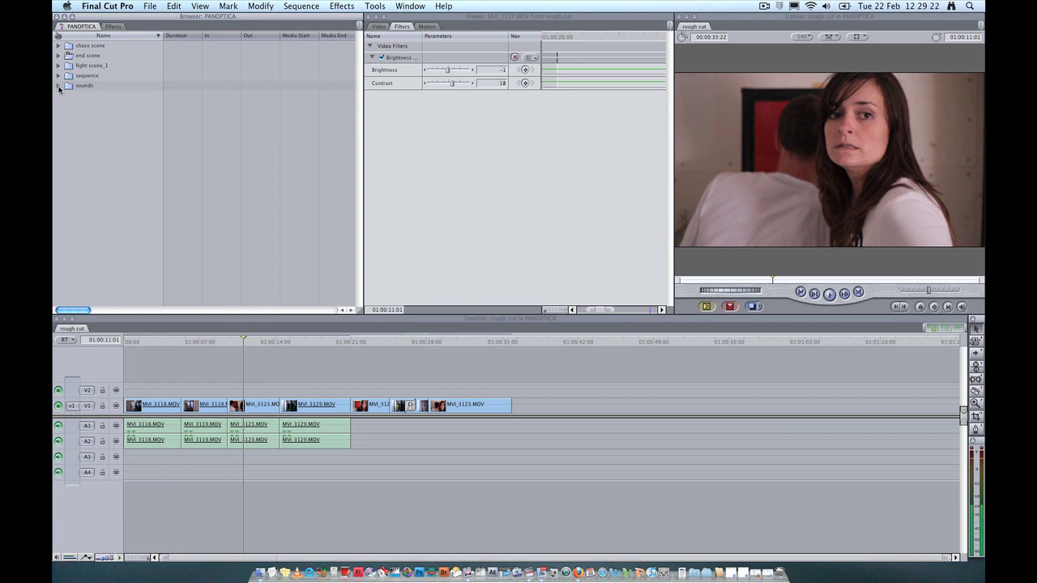
left_click(59, 86)
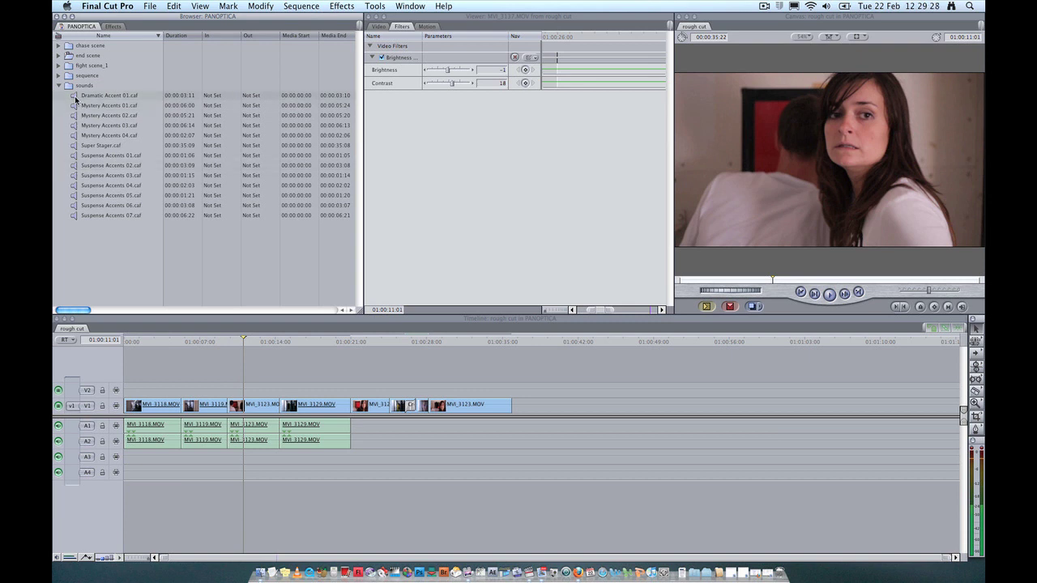
Step: Load and listen to the sounds Dramatic Accent 01.caf and Mystery Accents 01.caf
double_click(75, 99)
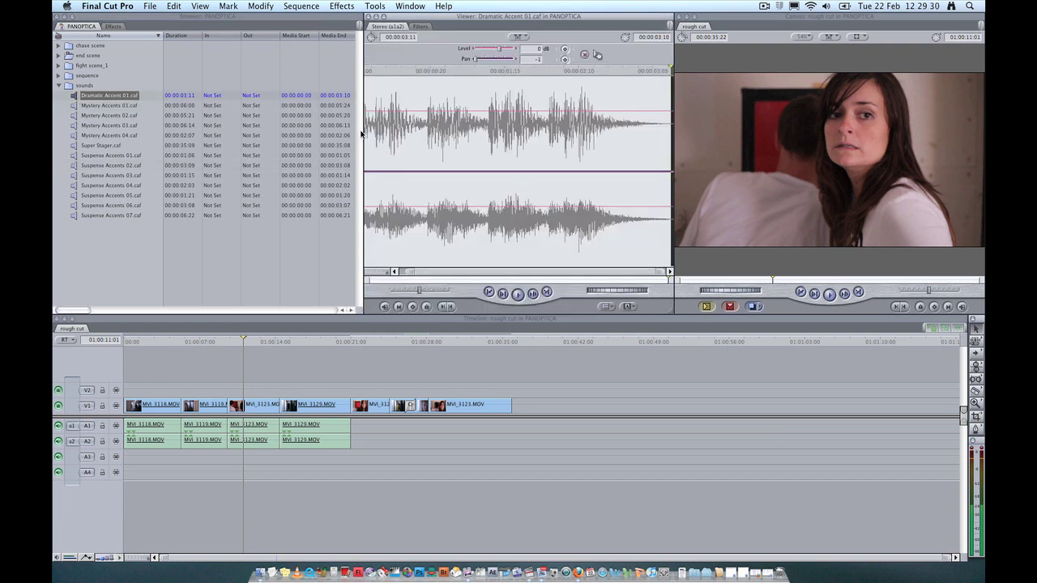
key("space")
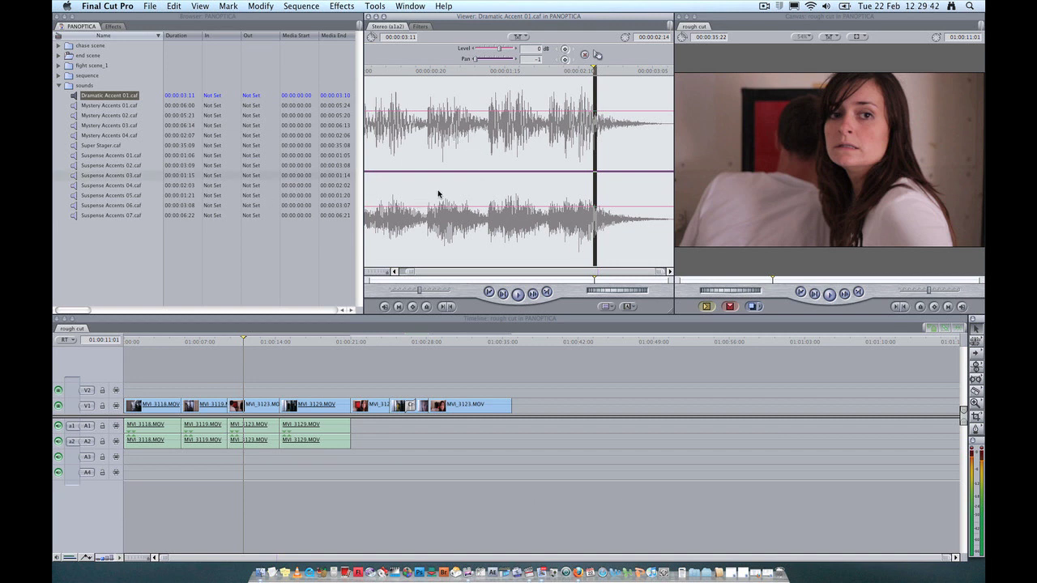
double_click(75, 108)
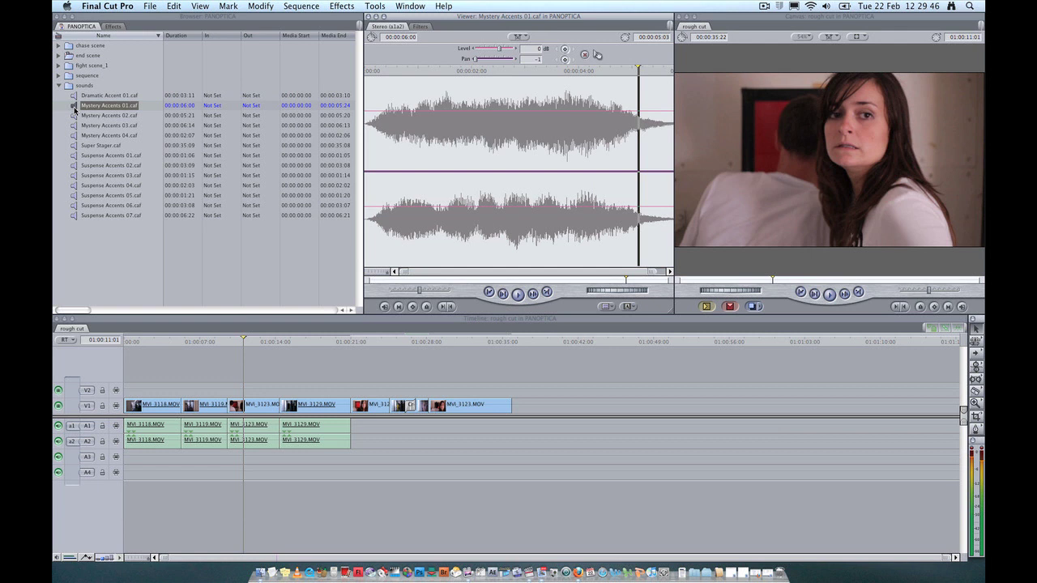
left_click(367, 71)
key("space")
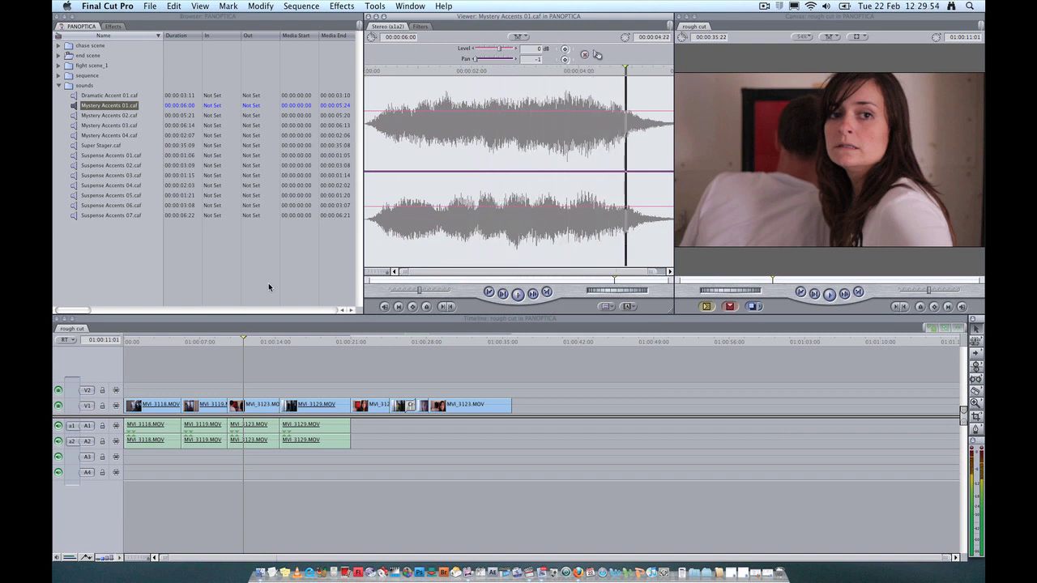
Step: Play from before the corridor shot MVI_3129 and park the playhead on its first frame at 01:00:14:10
left_click(265, 355)
left_click(264, 342)
key("space")
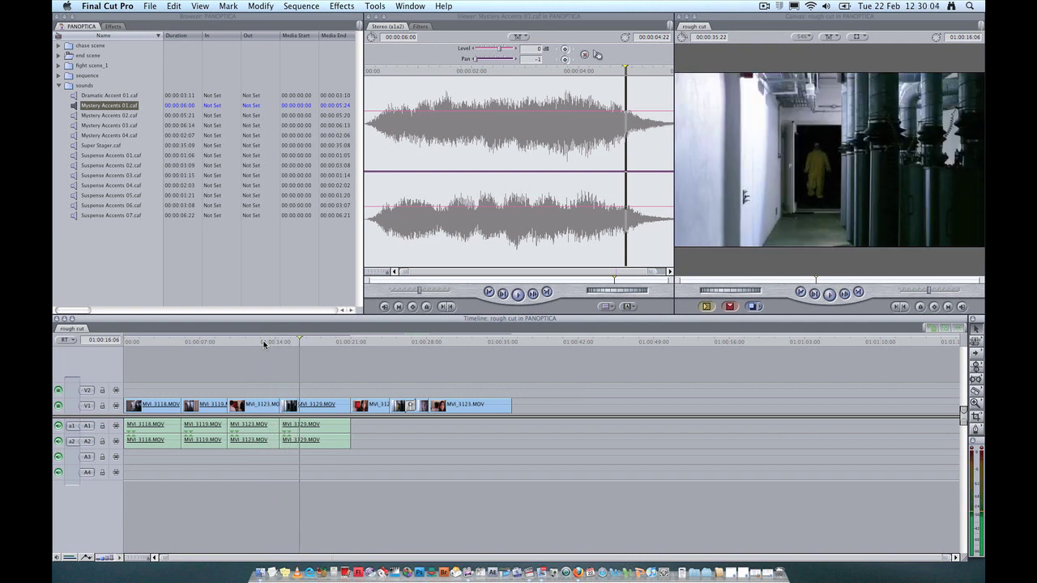
key("Up")
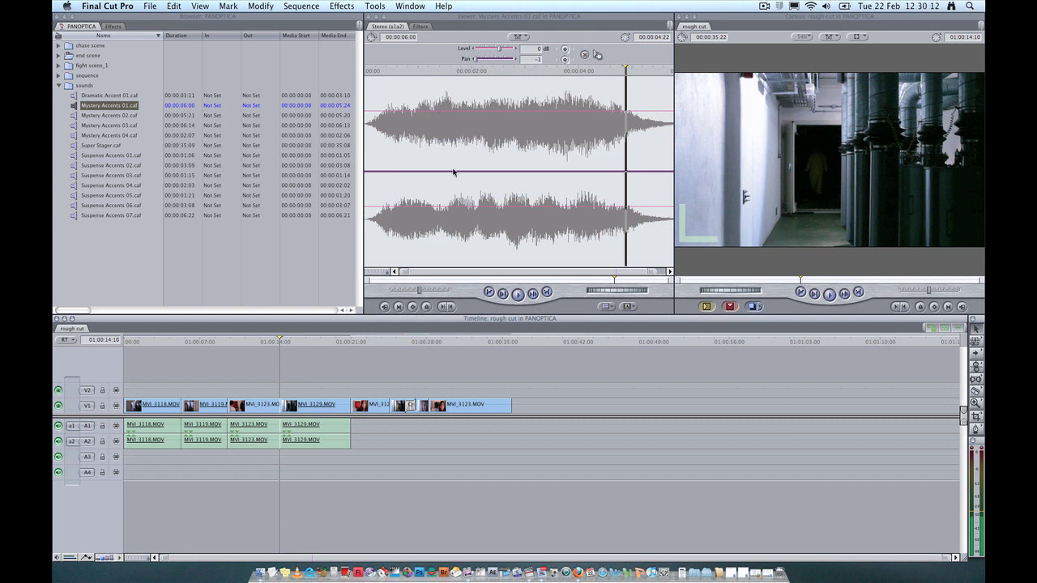
Step: Rewind Mystery Accents 01.caf to its start and place it on new audio tracks A5 and A6, beginning at 01:00:14:10
left_click(380, 285)
left_click_drag(380, 283, 356, 283)
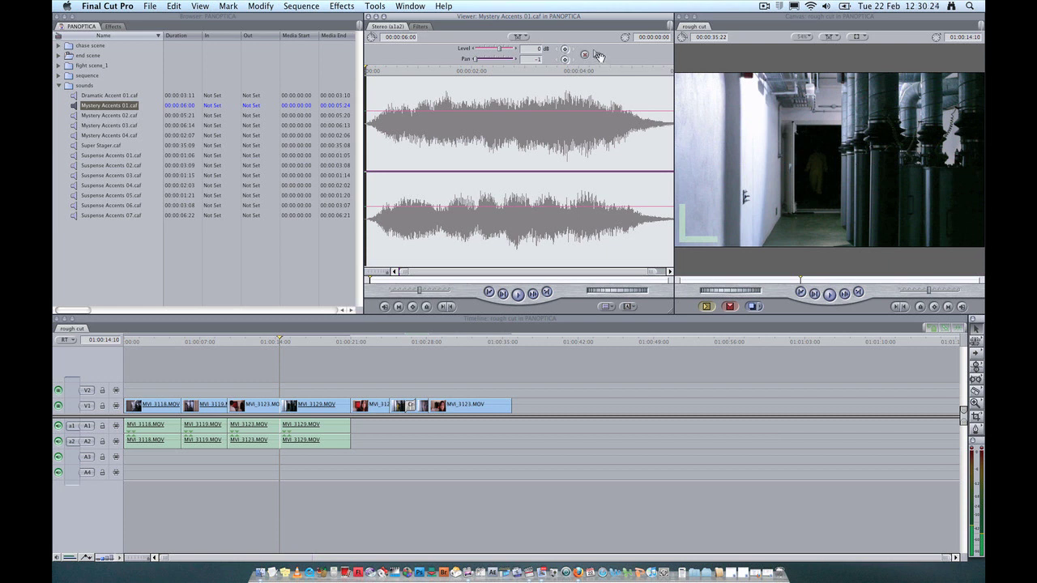
left_click_drag(598, 56, 285, 503)
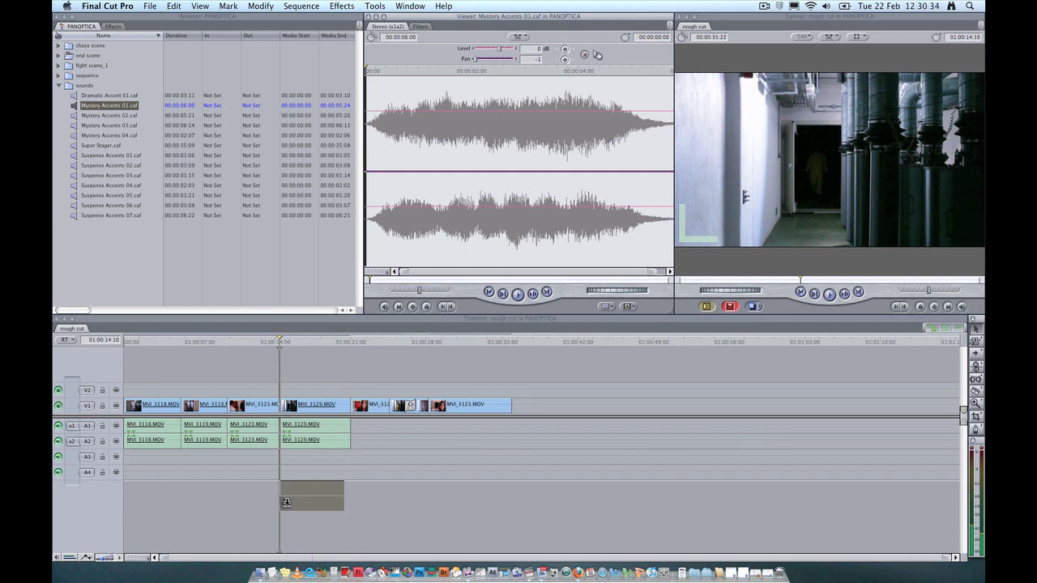
left_click_drag(285, 502, 282, 500)
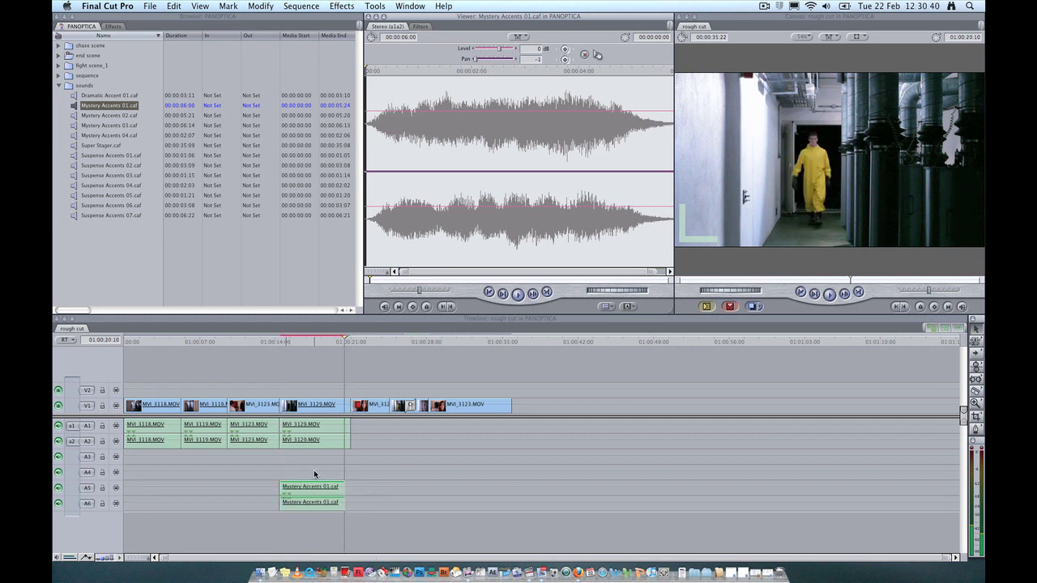
Step: Render the Mystery Accents 01 clip in the timeline and play the sequence from 01:00:12:20 to hear it
left_click(315, 492)
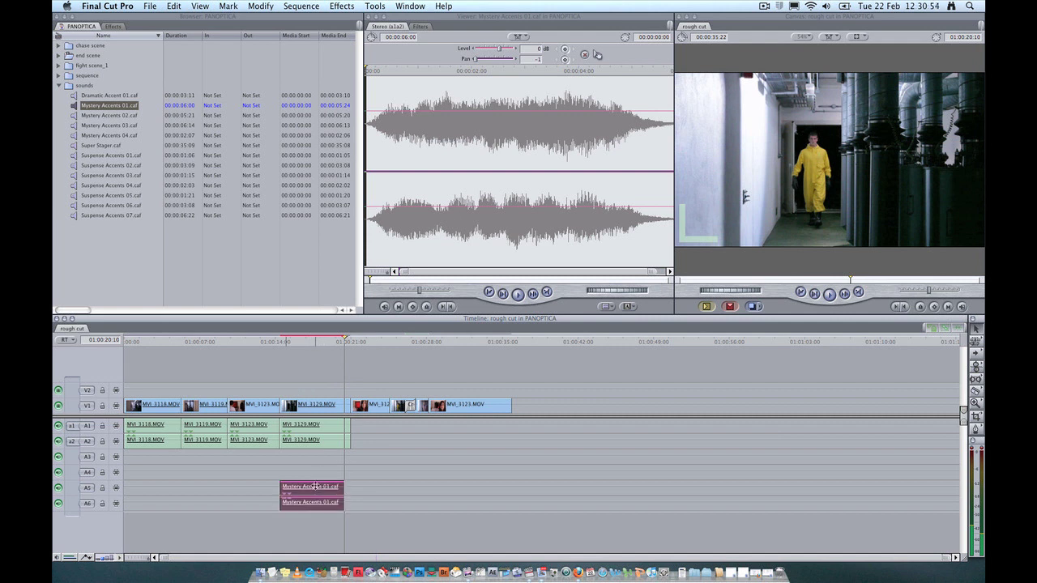
key("super+r")
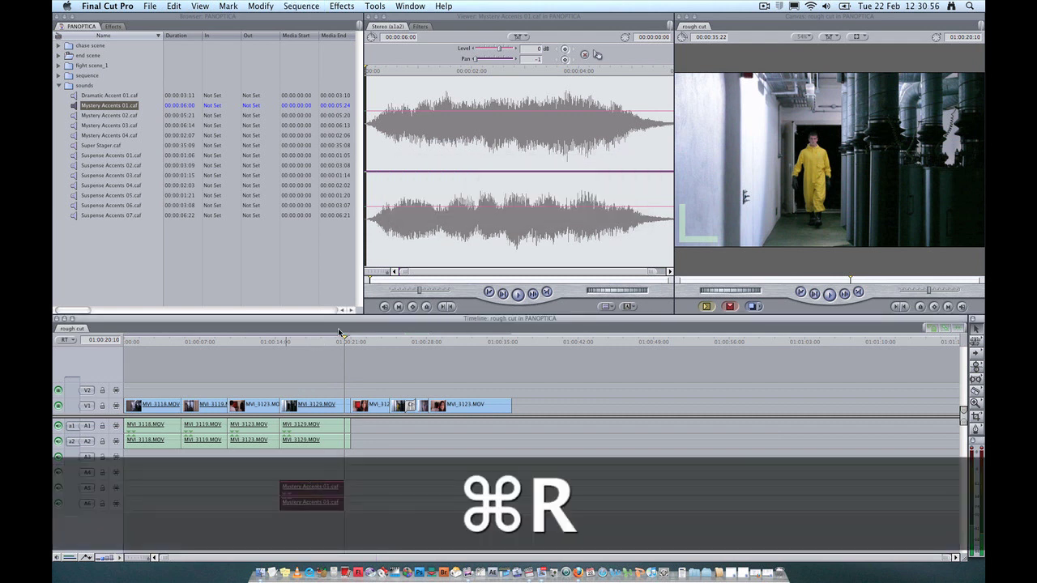
left_click_drag(277, 343, 262, 345)
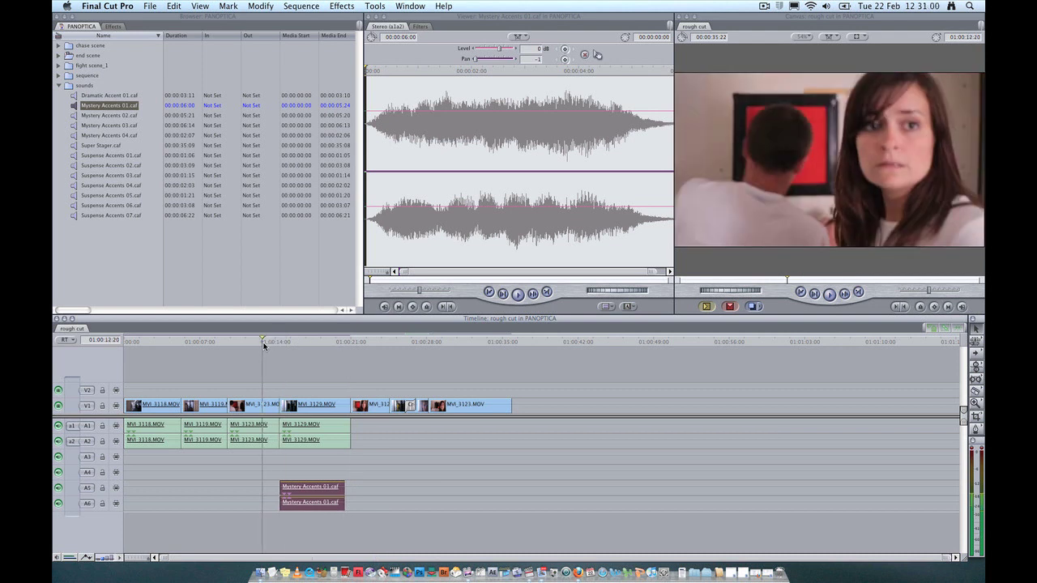
key("space")
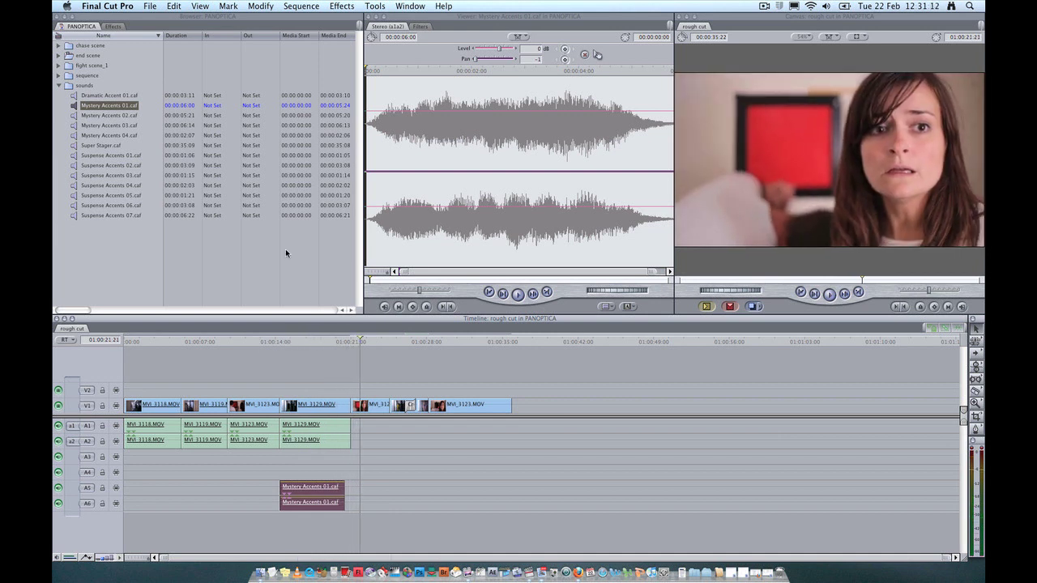
Step: Audition Mystery Accents 02, Dramatic Accent 01, Suspense Accents 01 and Suspense Accents 02 from the sounds bin
double_click(75, 117)
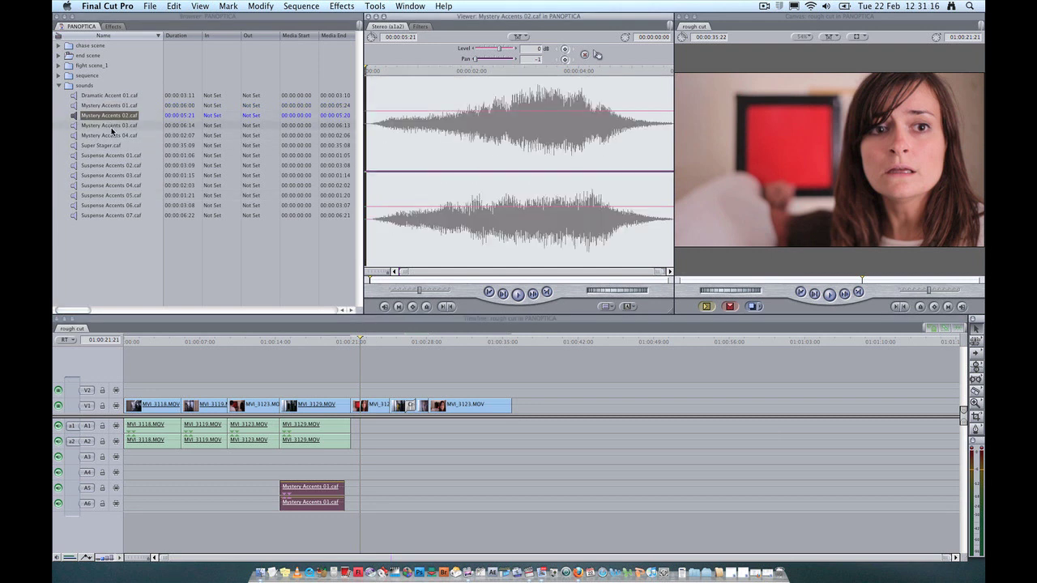
left_click(652, 282)
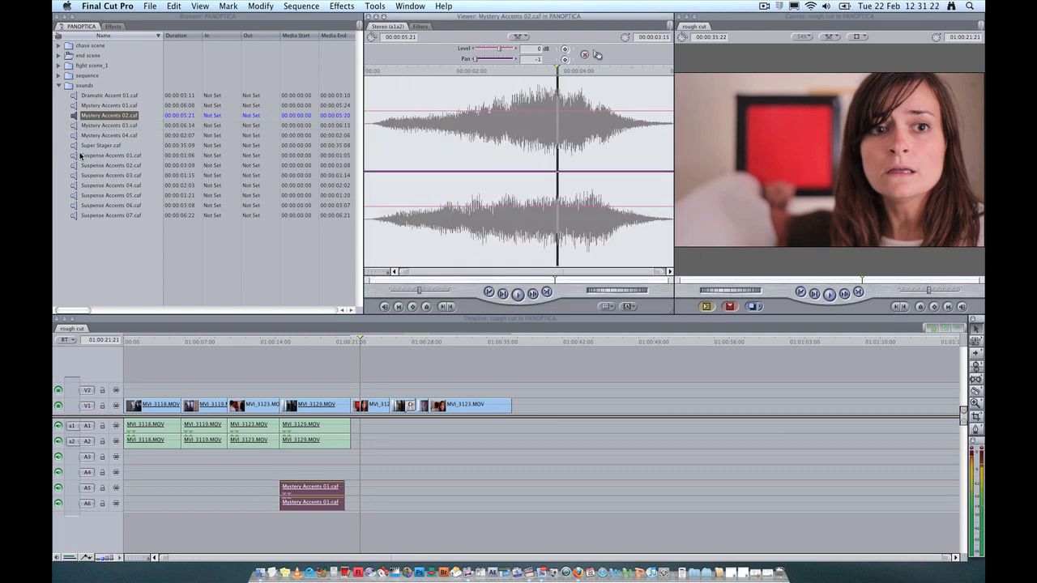
double_click(79, 97)
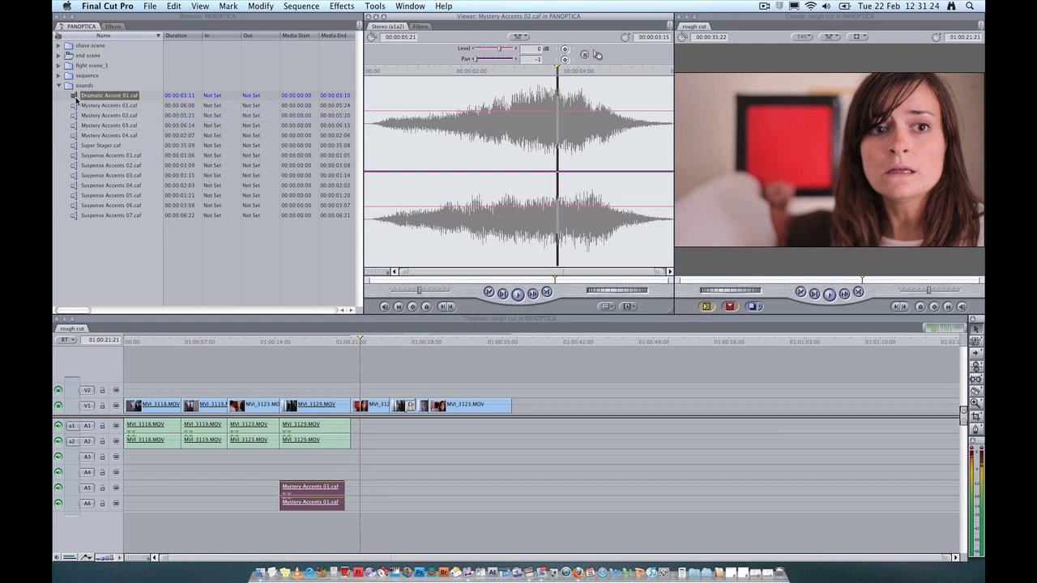
left_click(369, 74)
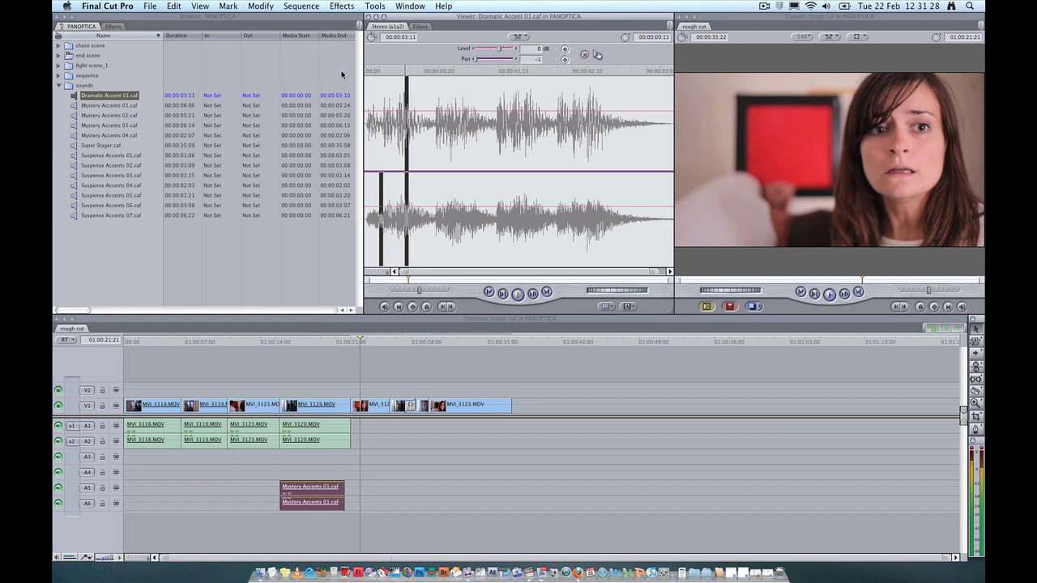
double_click(76, 157)
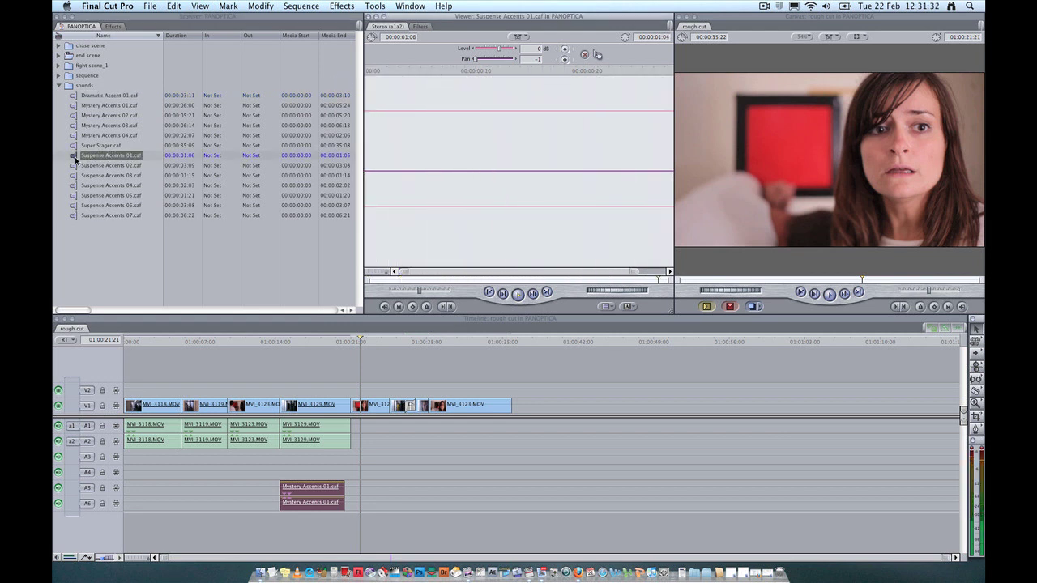
double_click(78, 165)
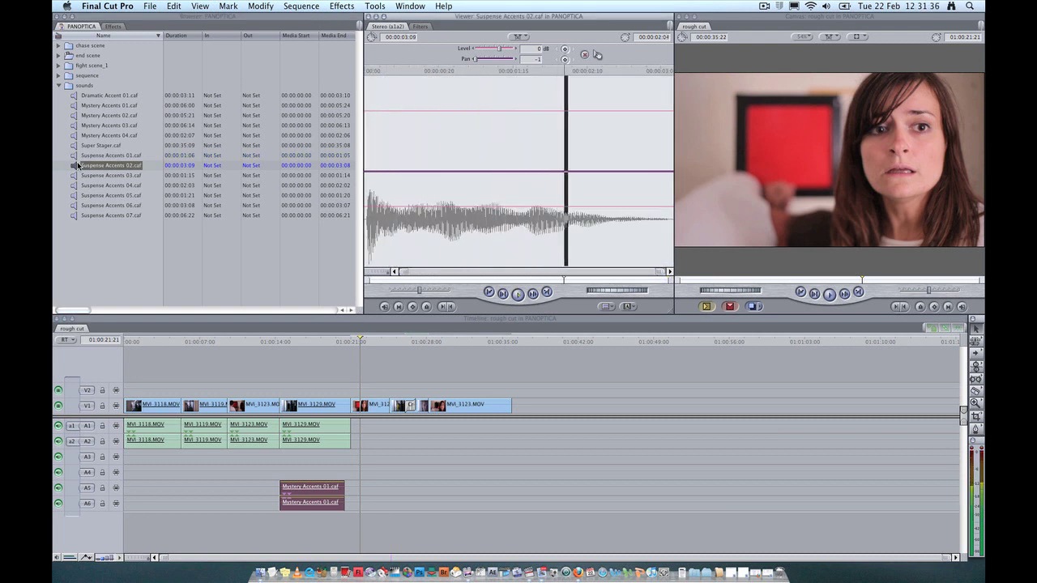
Step: Place Suspense Accents 02.caf on tracks A5 and A6 starting under the Cross Dissolve, and render it
left_click_drag(74, 165, 410, 487)
left_click_drag(424, 342, 422, 349)
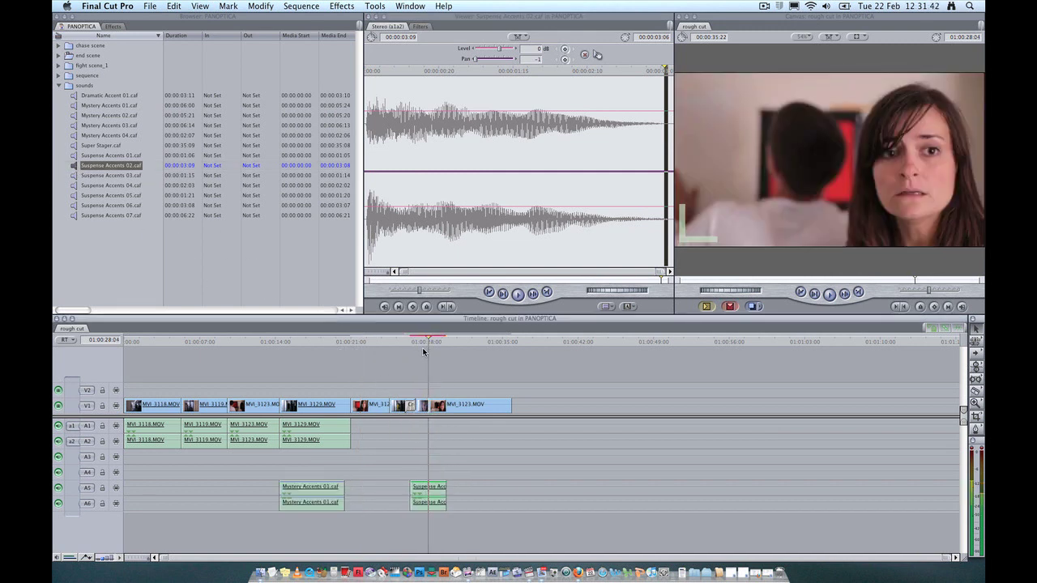
left_click(432, 494)
key("super+r")
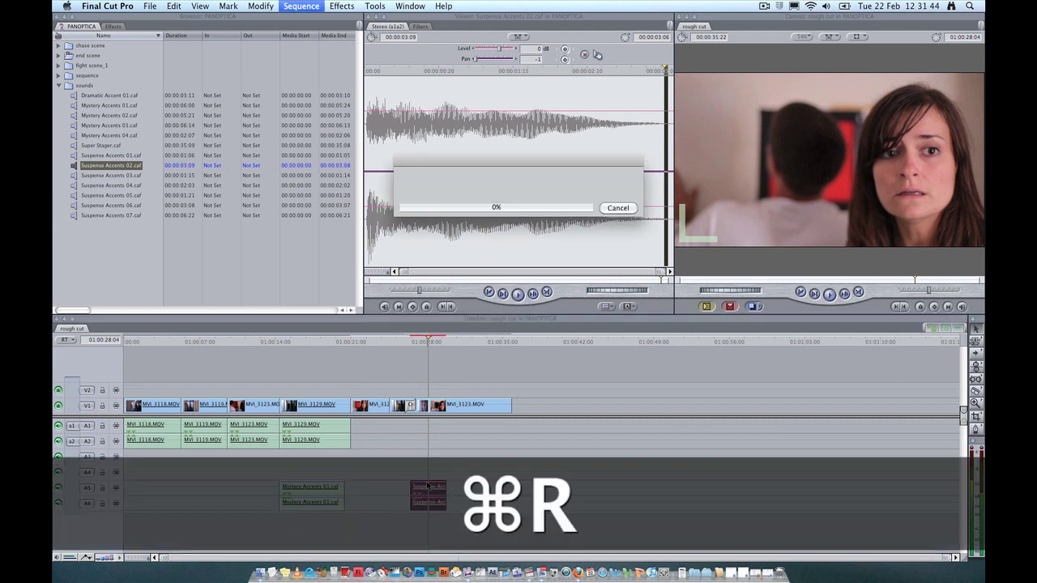
Step: Move the Suspense Accents 02 clip up to tracks A3 and A4 and play the sequence from the Cross Dissolve
left_click_drag(430, 486, 426, 450)
key("super+equal")
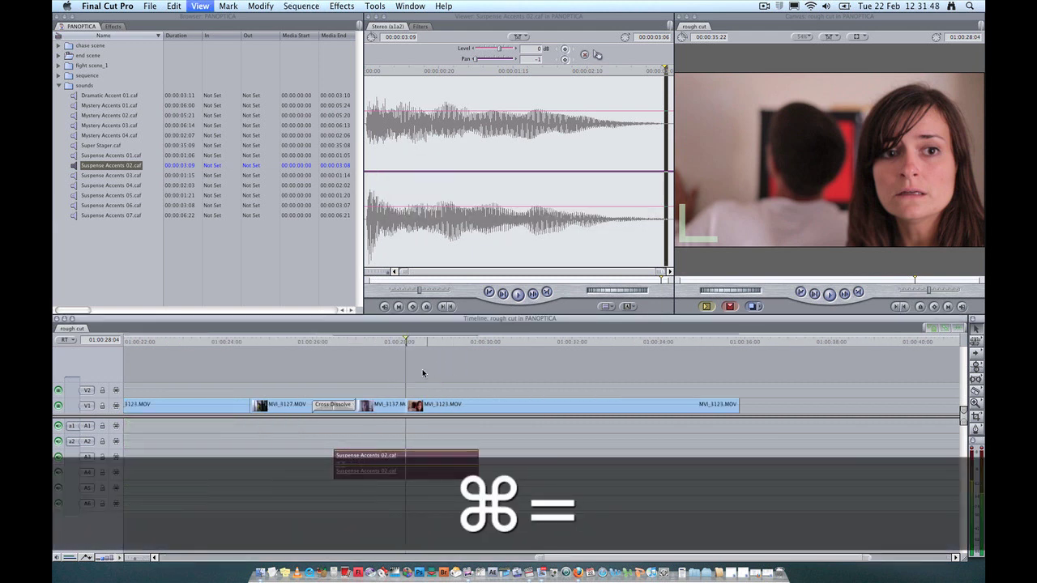
left_click_drag(334, 342, 320, 341)
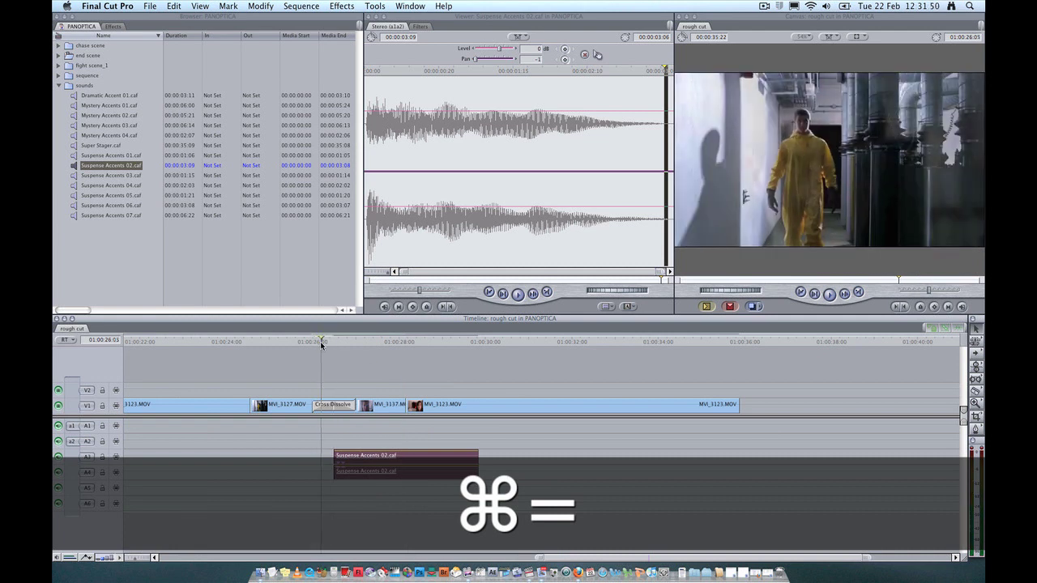
key("space")
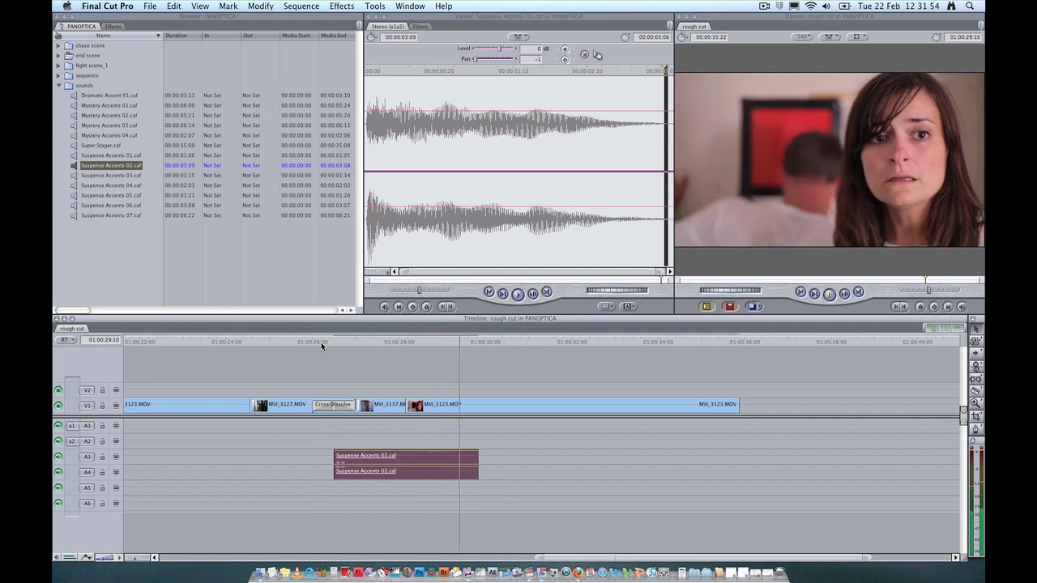
Step: Audition Suspense Accents 07.caf and place it on tracks A5 and A6 directly after the Mystery Accents clip
key("super+minus")
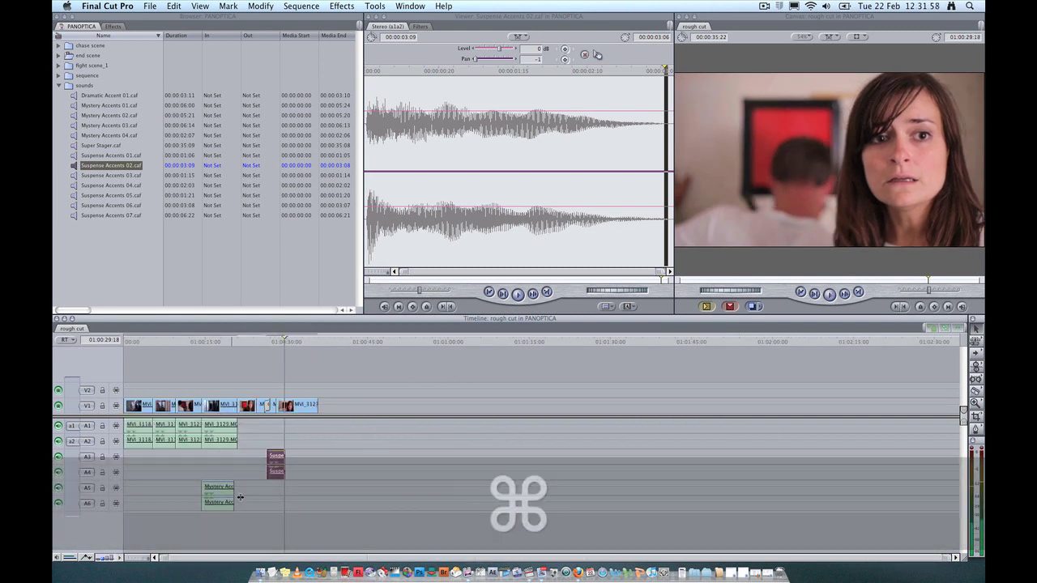
double_click(84, 215)
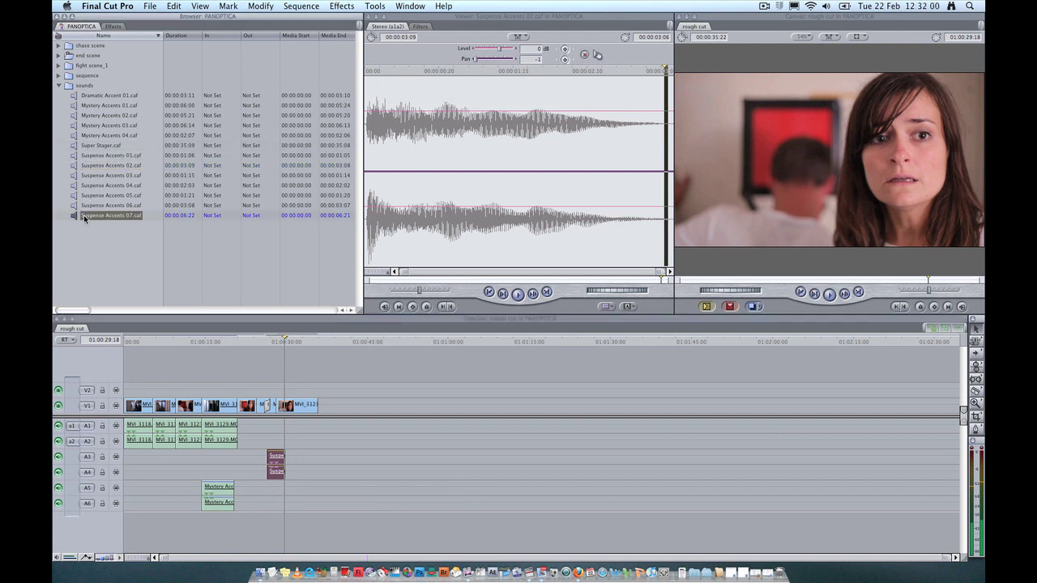
key("space")
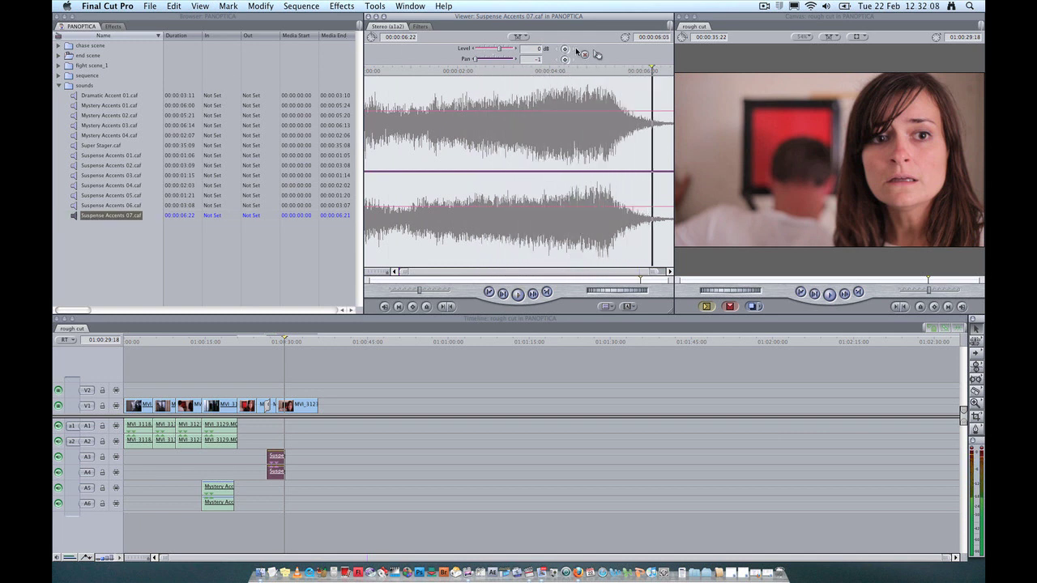
left_click_drag(597, 55, 236, 491)
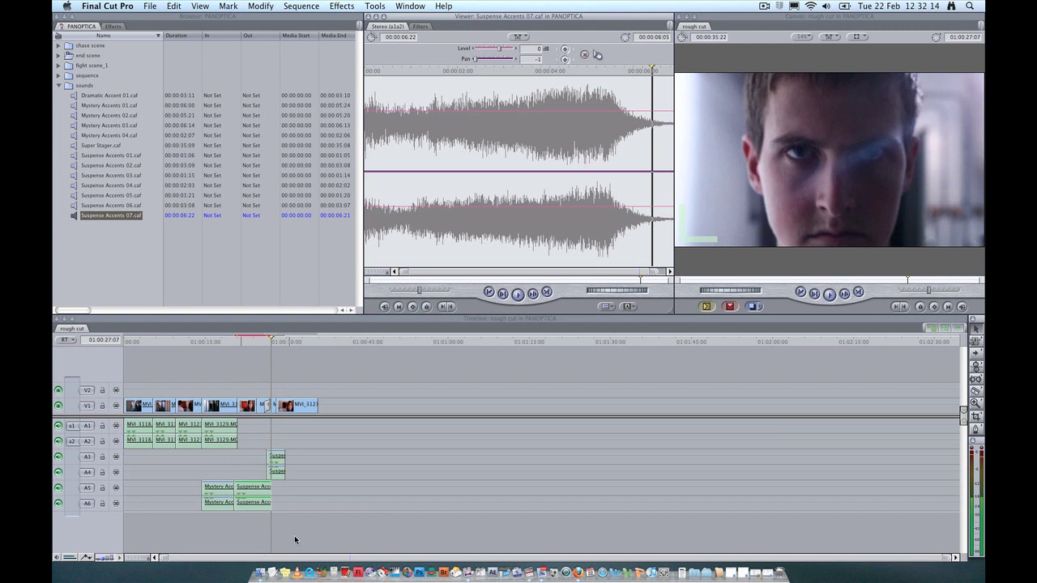
Step: Render the Suspense Accents 07 clip in the timeline and play the sequence from 01:00:19:24 to hear it
left_click(260, 503)
key("super+r")
left_click_drag(241, 340, 230, 344)
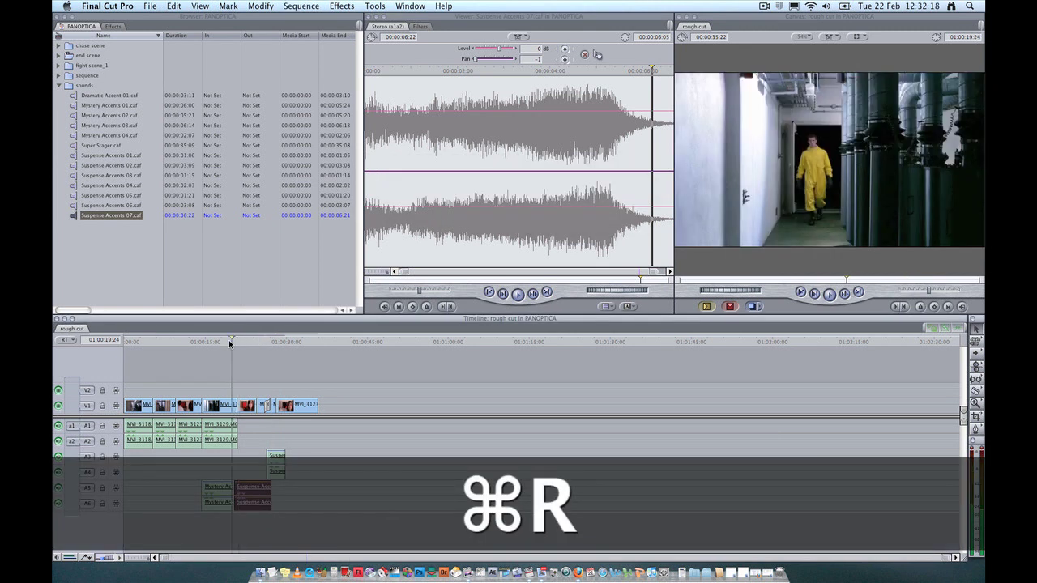
key("space")
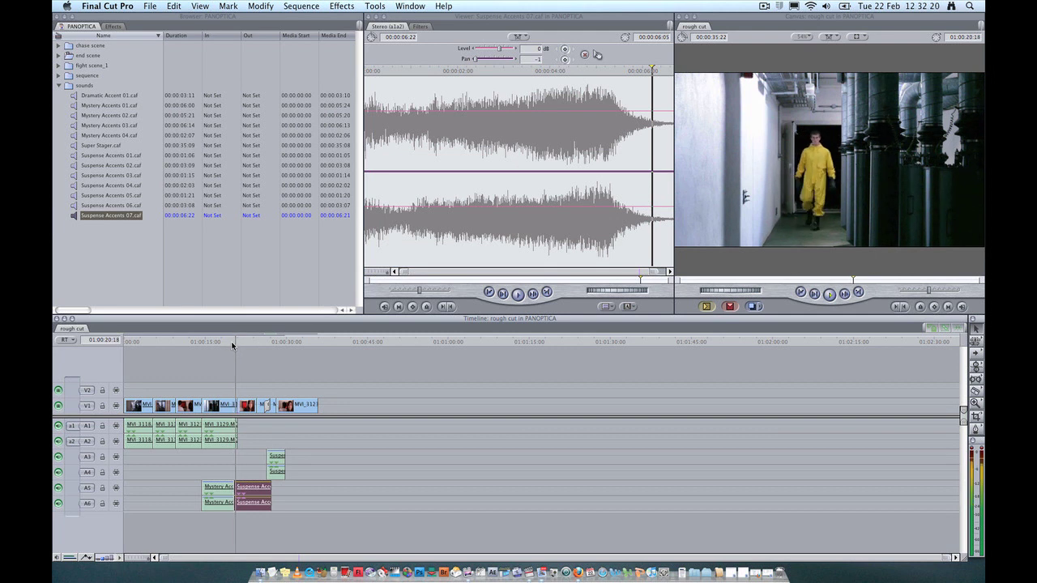